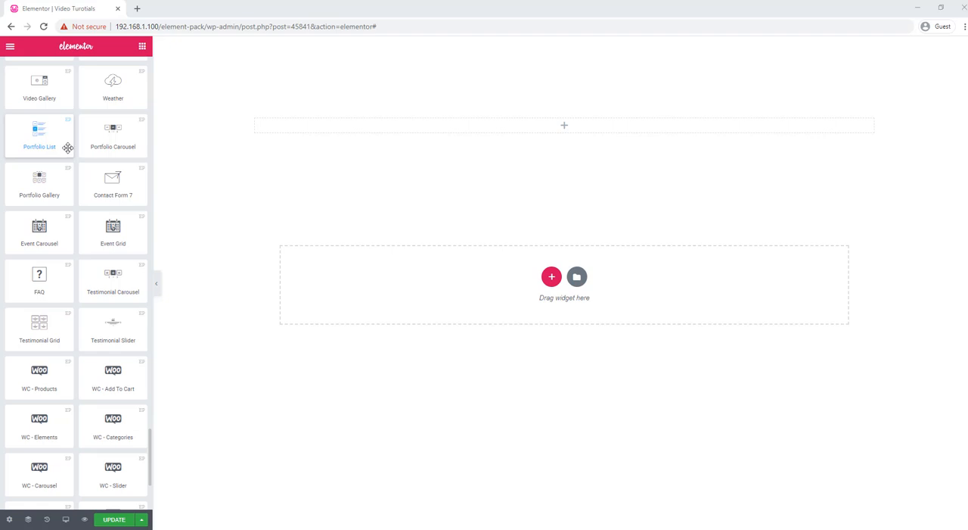
Add the Portfolio List widget with Horizontal Layout, two columns (after trying three) and pagination on.
mouse_move(63, 147)
left_mouse_down()
mouse_move(596, 137)
mouse_move(609, 147)
left_mouse_up()
mouse_move(598, 302)
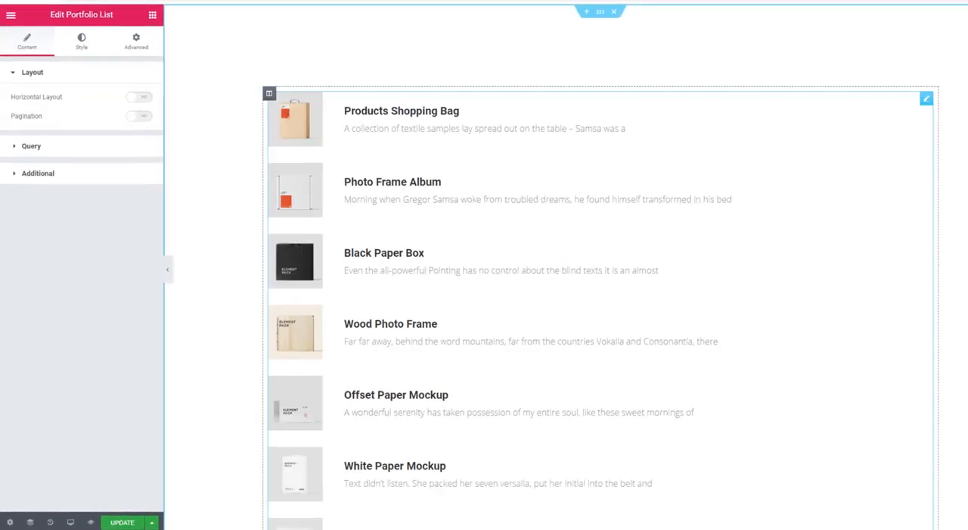
scroll(559, 265, "down", 1)
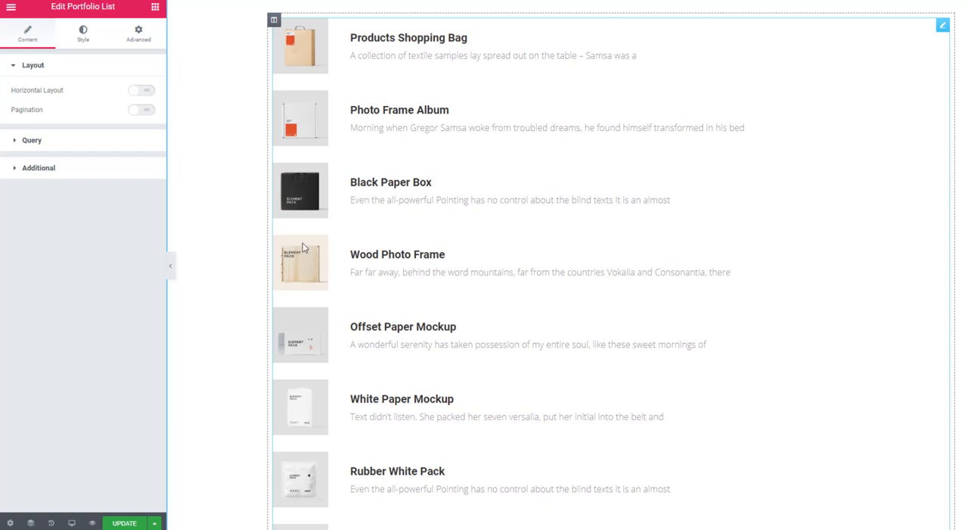
left_click(141, 91)
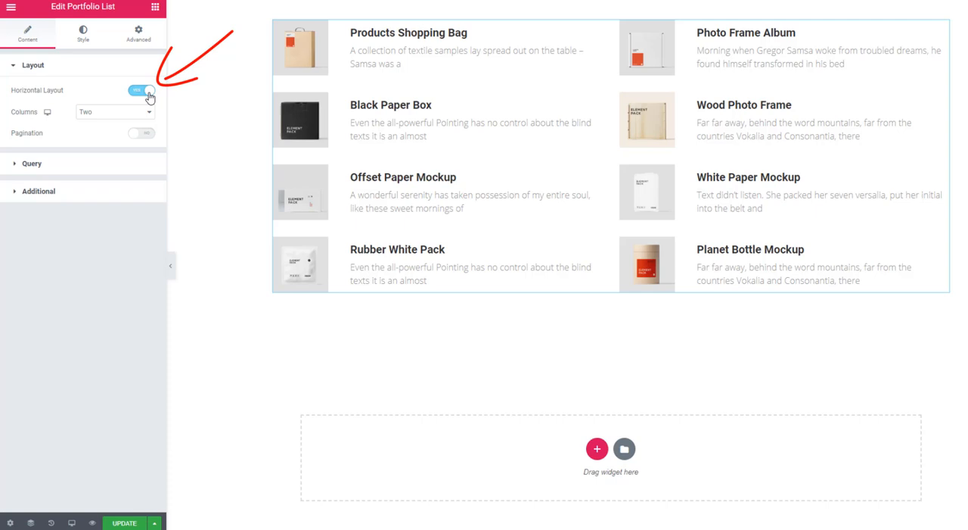
left_click(114, 114)
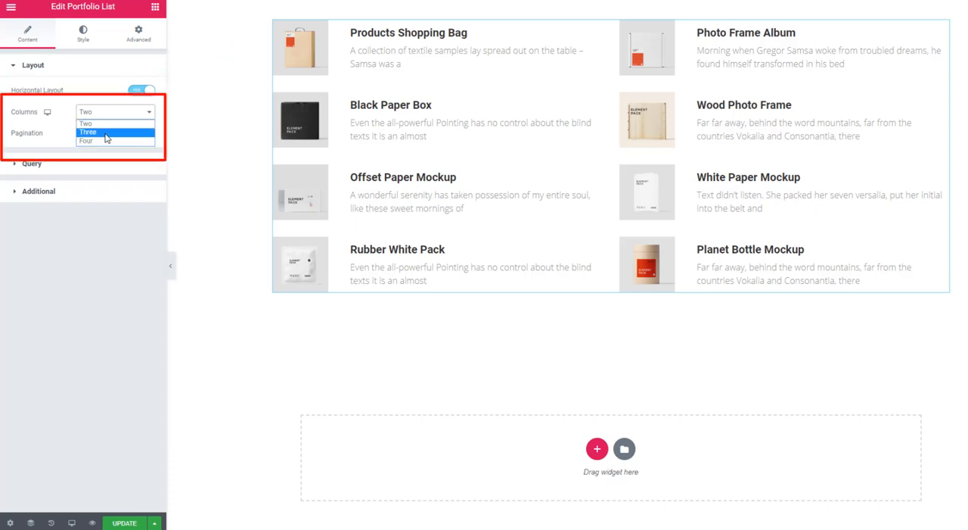
left_click(106, 133)
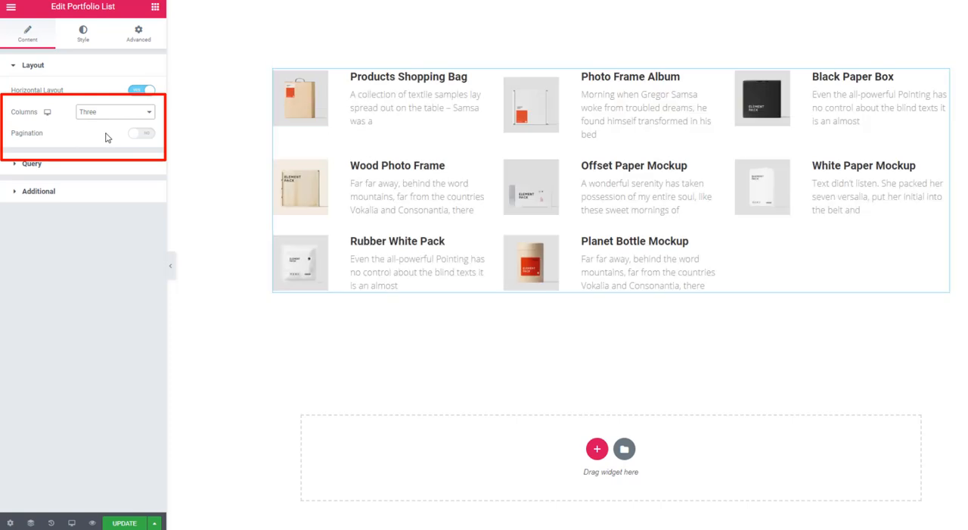
left_click(108, 114)
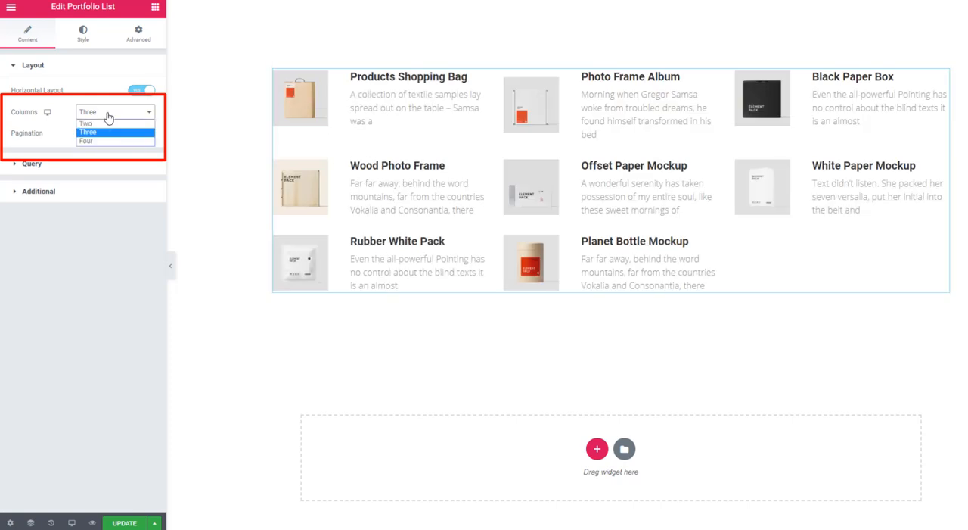
left_click(108, 124)
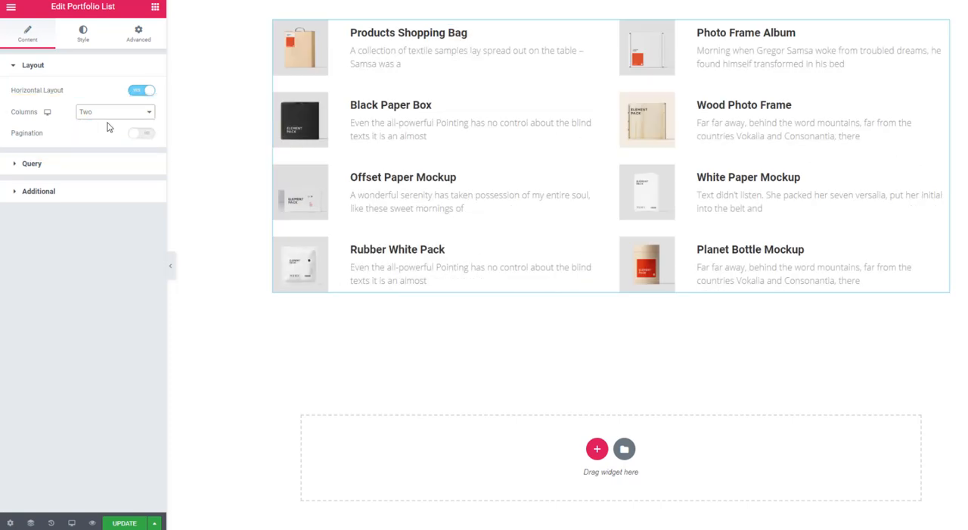
left_click(147, 134)
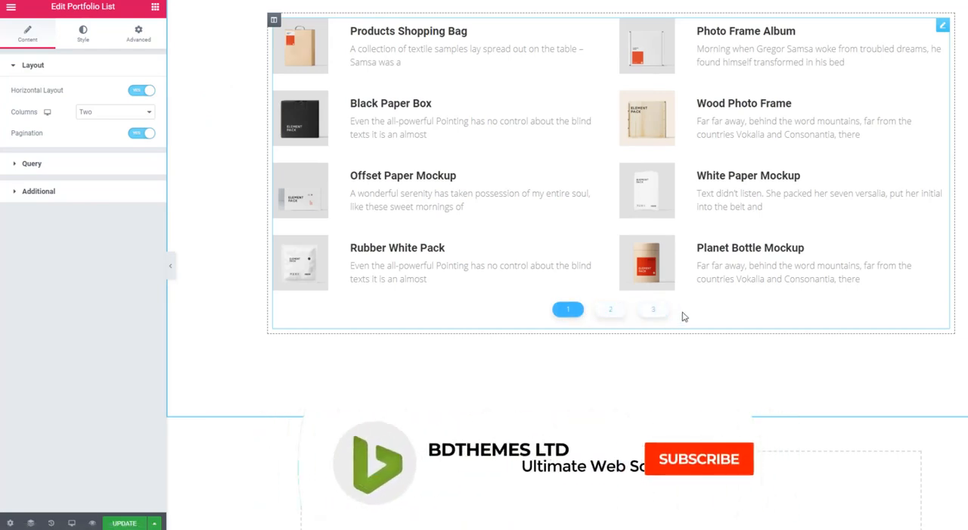
In Query, try Manual Selection with Bagpack, Products, Shopping and Accessories categories.
left_click(91, 168)
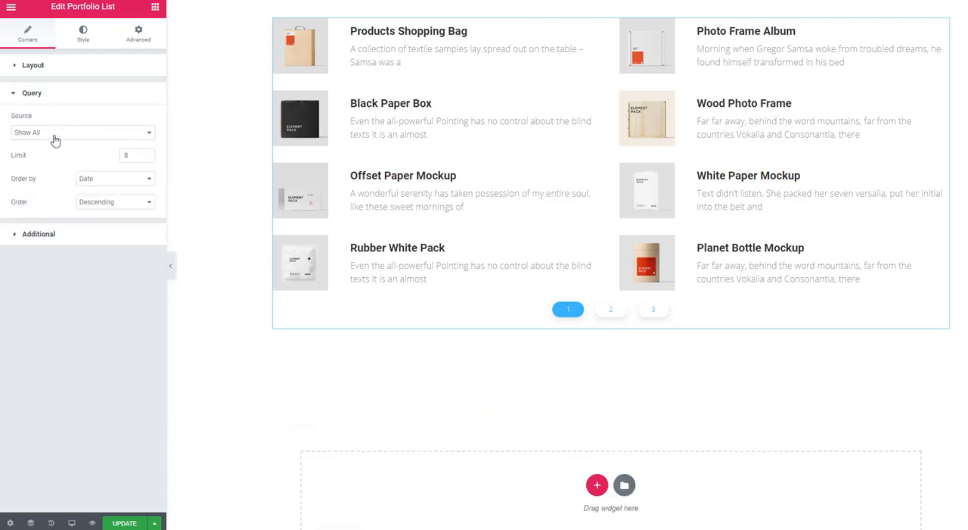
left_click(55, 140)
left_click(58, 151)
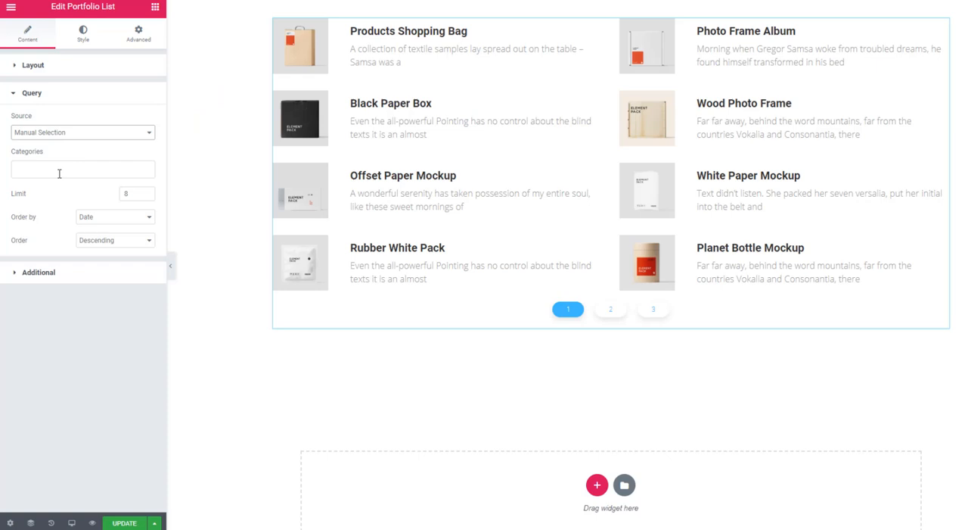
left_click(59, 173)
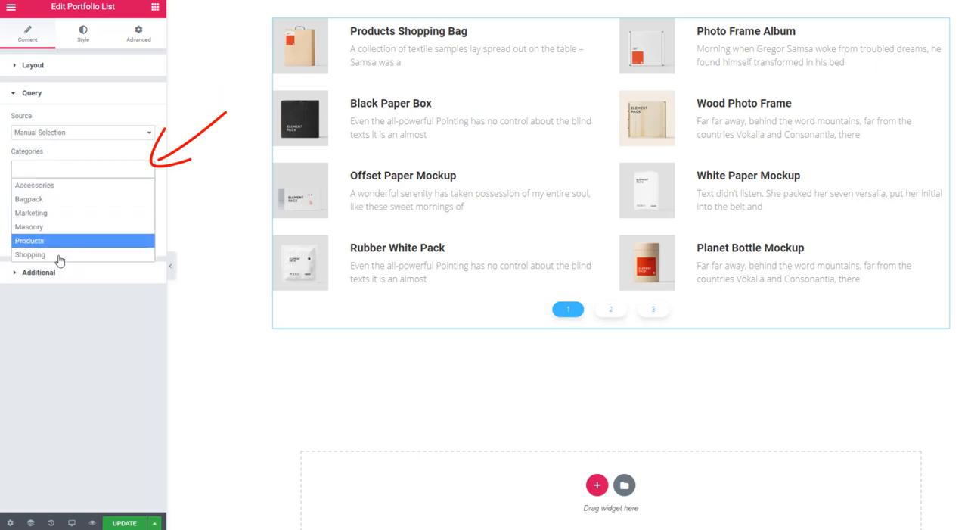
left_click(47, 198)
left_click(68, 166)
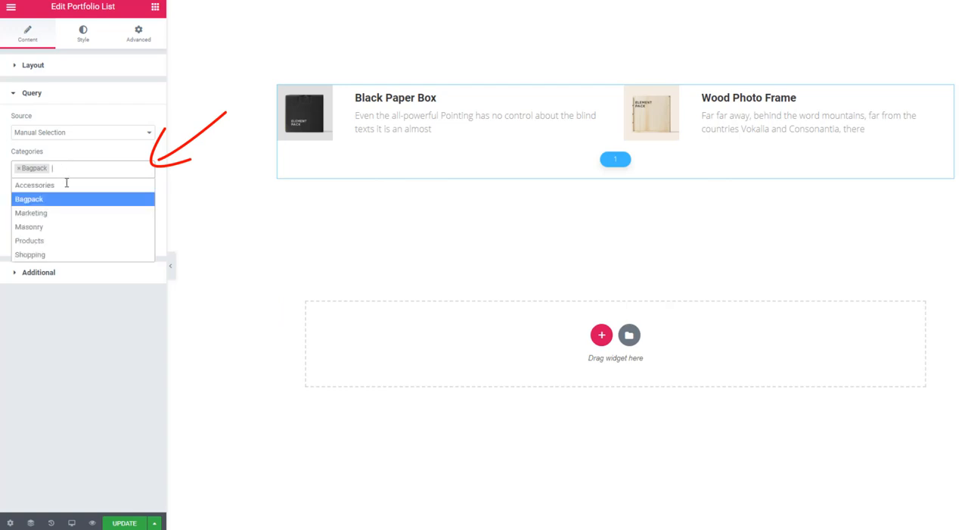
left_click(51, 241)
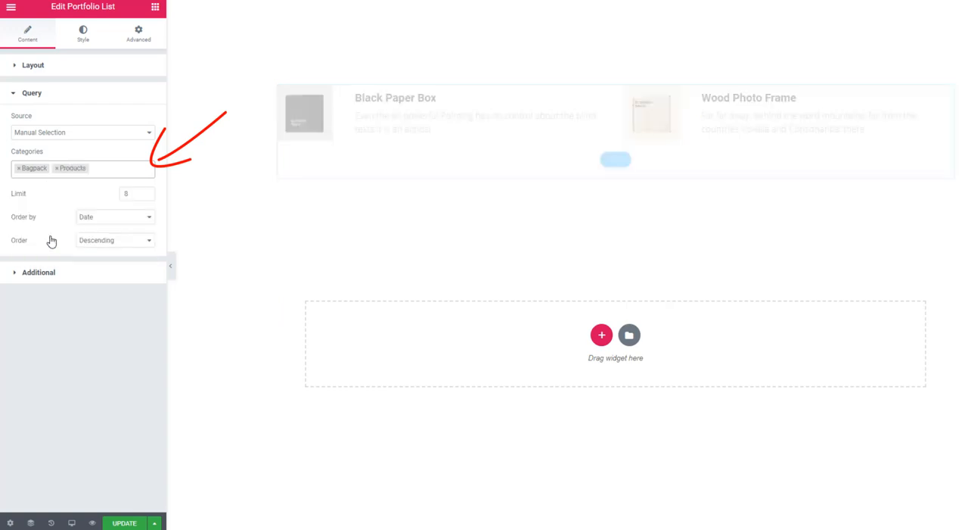
left_click(95, 171)
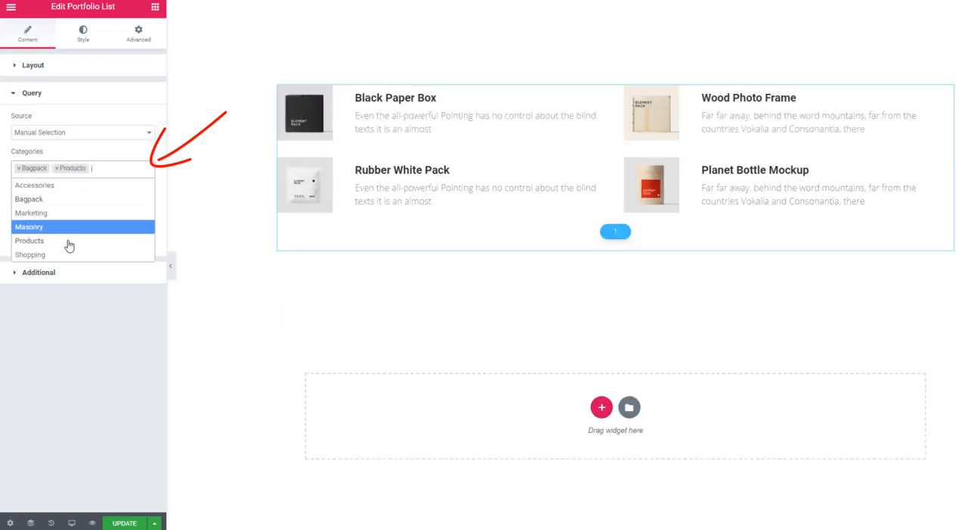
left_click(57, 258)
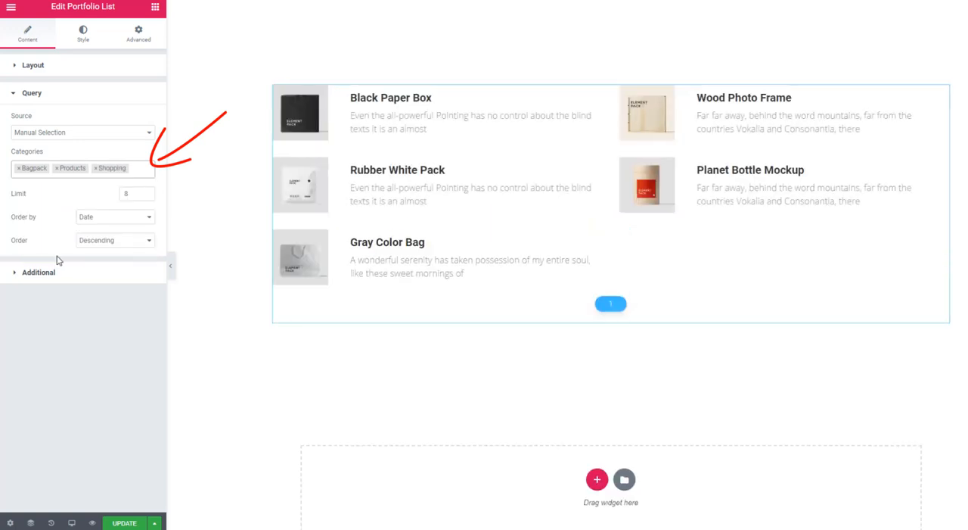
left_click(136, 168)
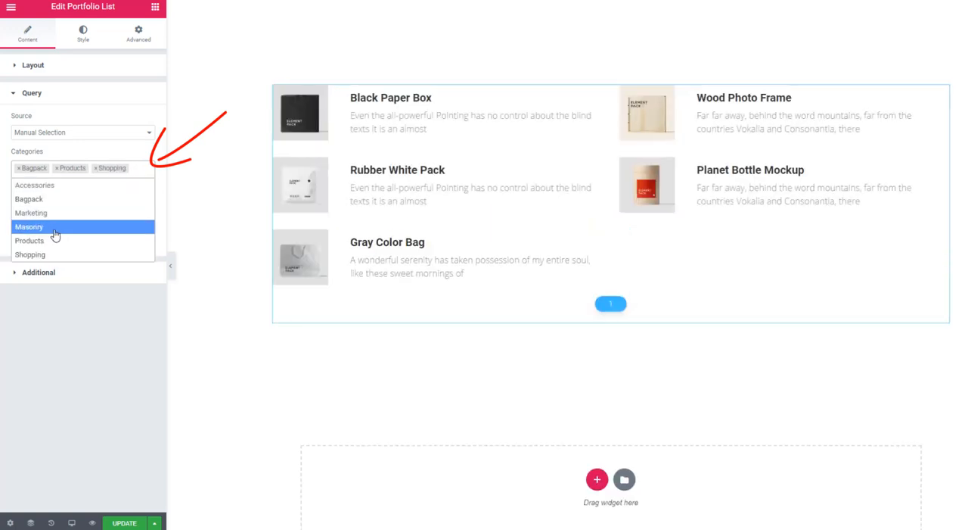
left_click(41, 185)
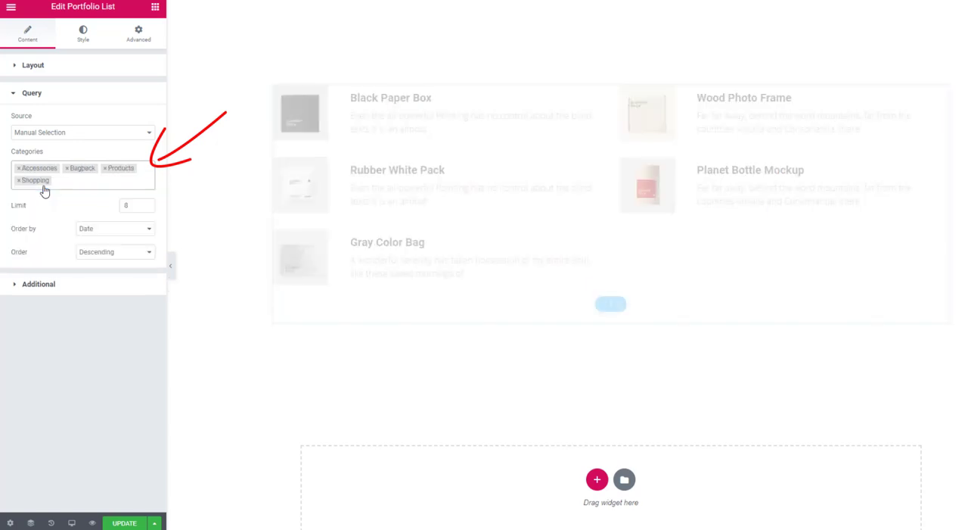
Switch Source back to Show All and set the item Limit to 6.
left_click(63, 134)
left_click(59, 142)
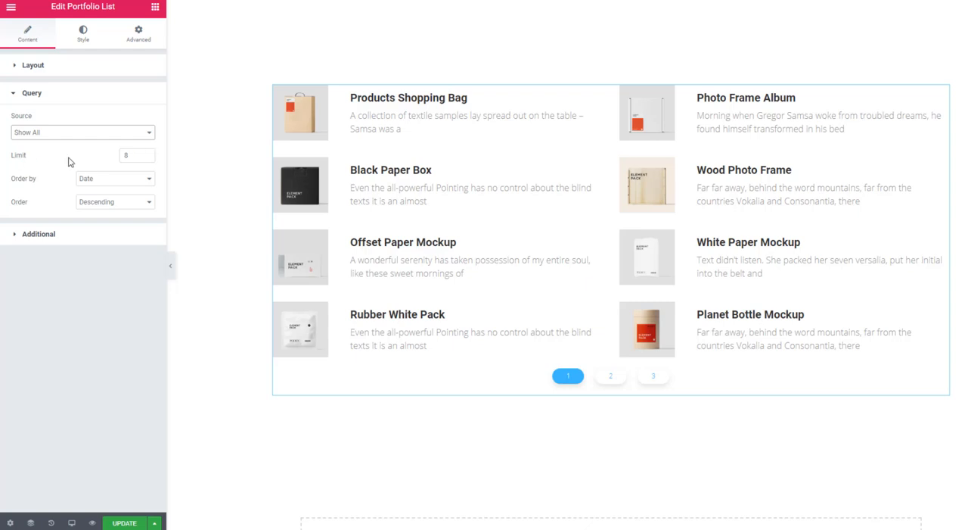
left_click(135, 157)
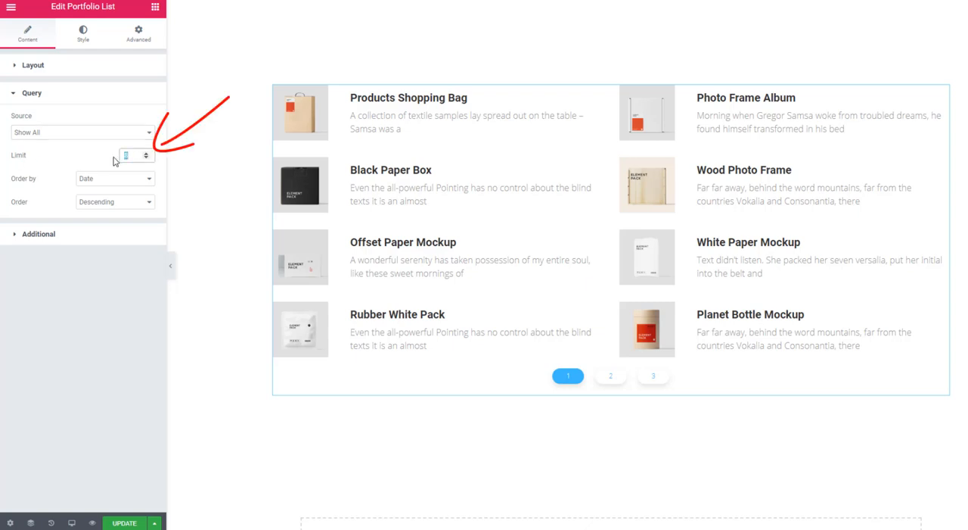
type("6")
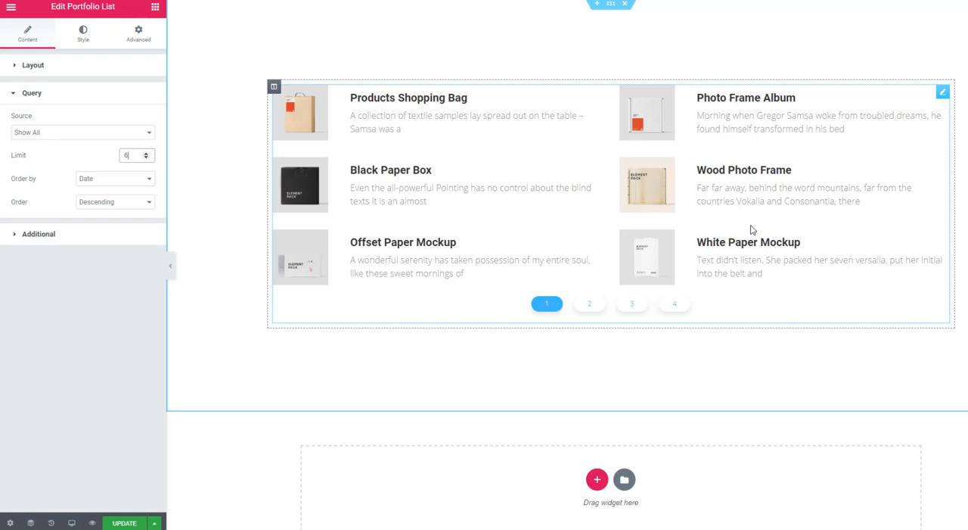
In Additional, toggle the item titles and excerpts off and back on.
left_click(39, 234)
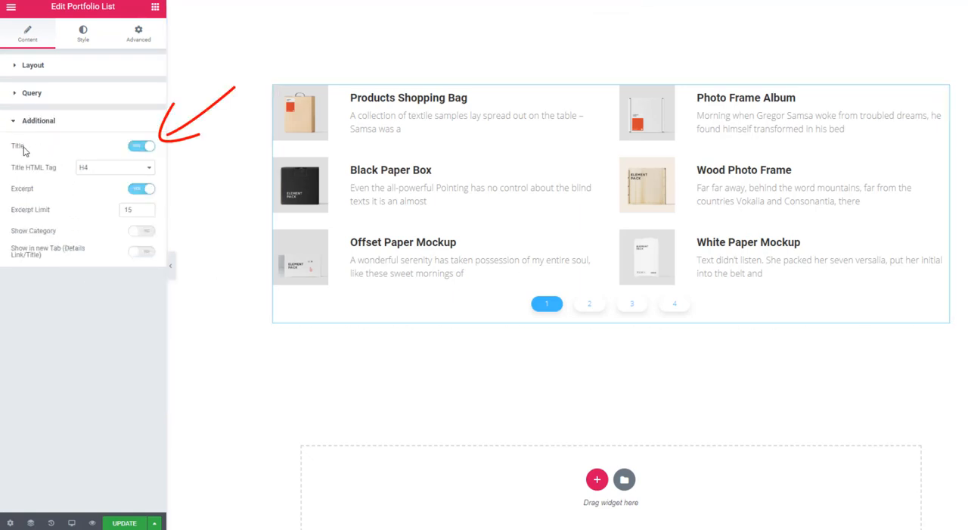
left_click(137, 148)
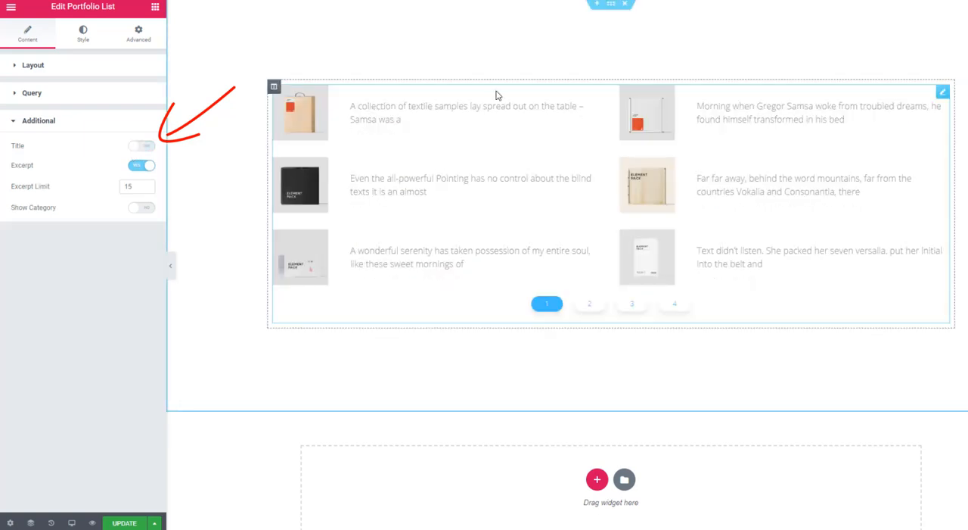
left_click(144, 147)
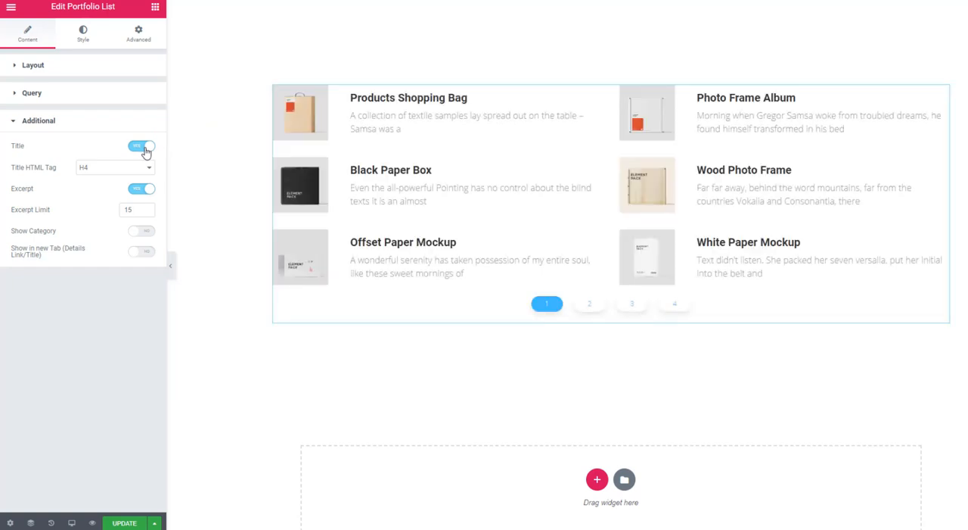
left_click(137, 193)
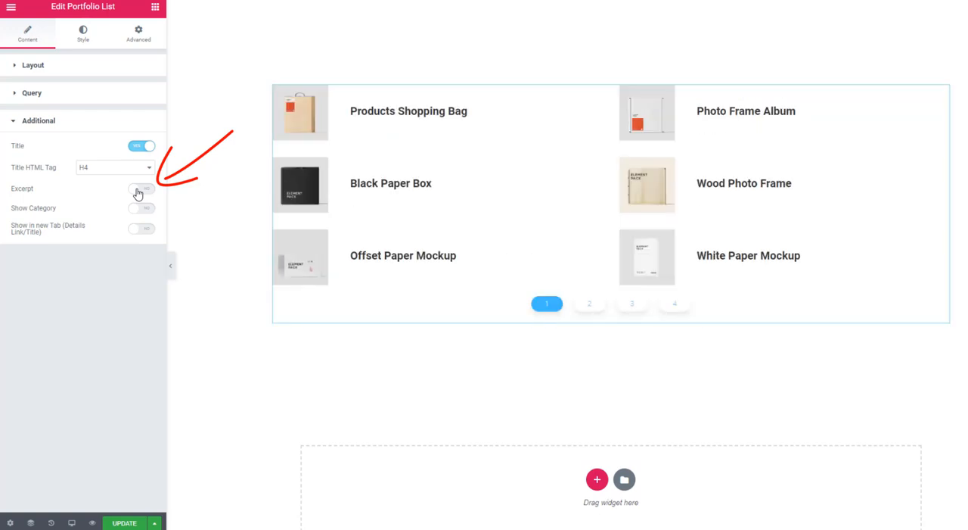
left_click(137, 190)
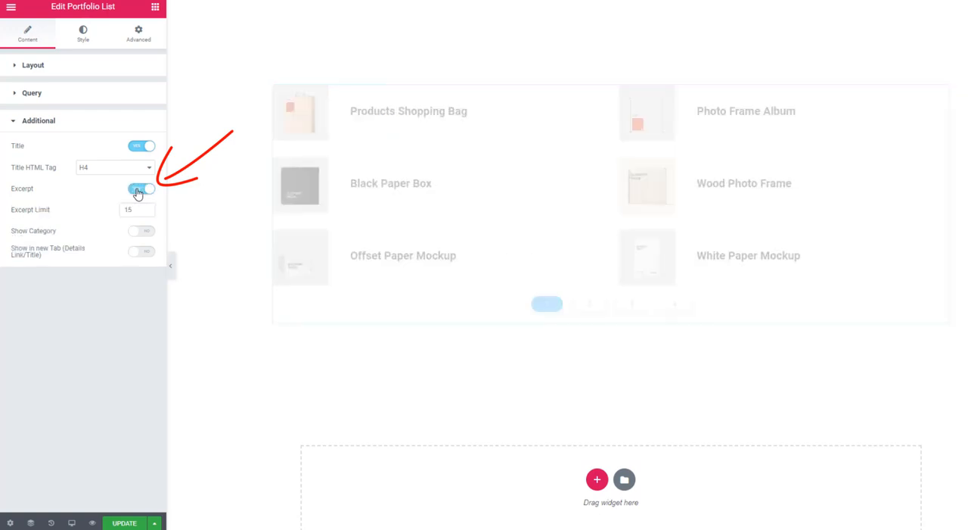
Set Excerpt Limit to 18 and switch Show Category on.
left_click_drag(138, 210, 116, 218)
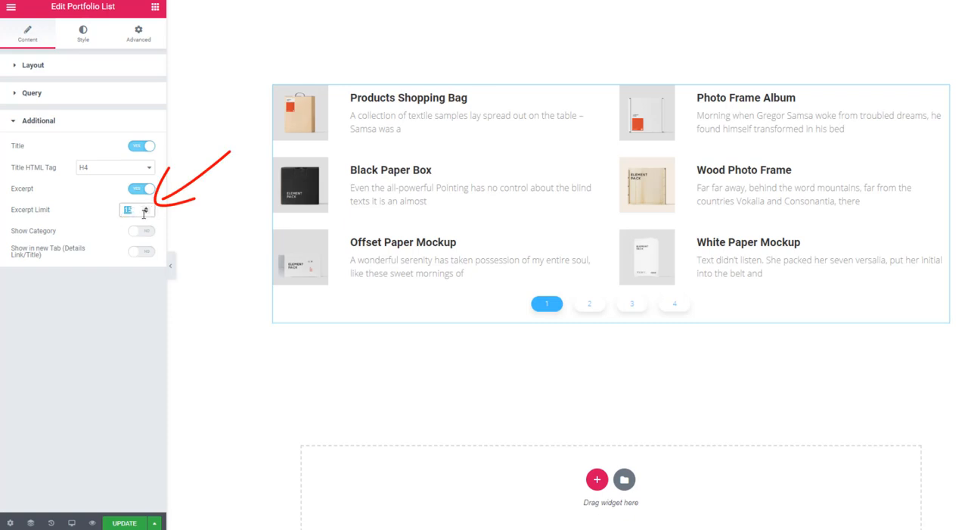
type("10")
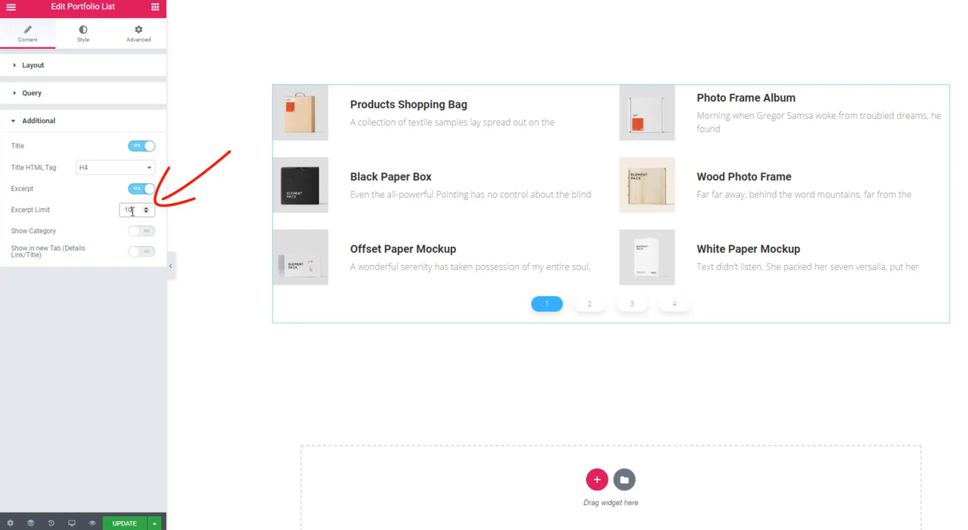
left_click_drag(132, 211, 111, 213)
type("1")
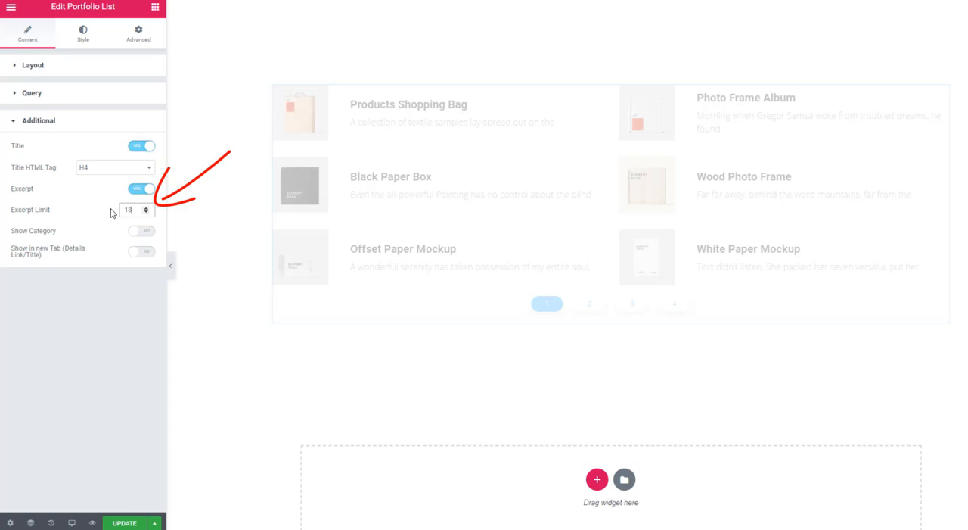
type("8")
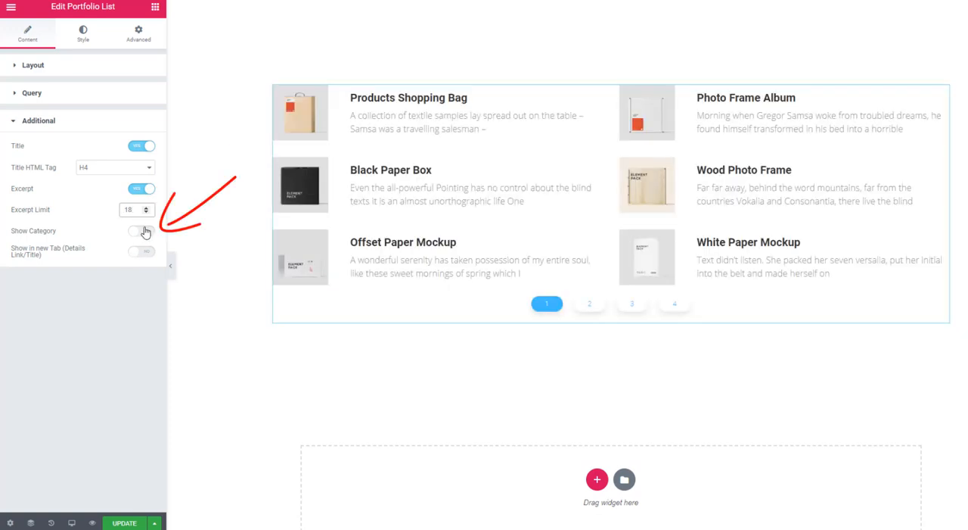
left_click(147, 234)
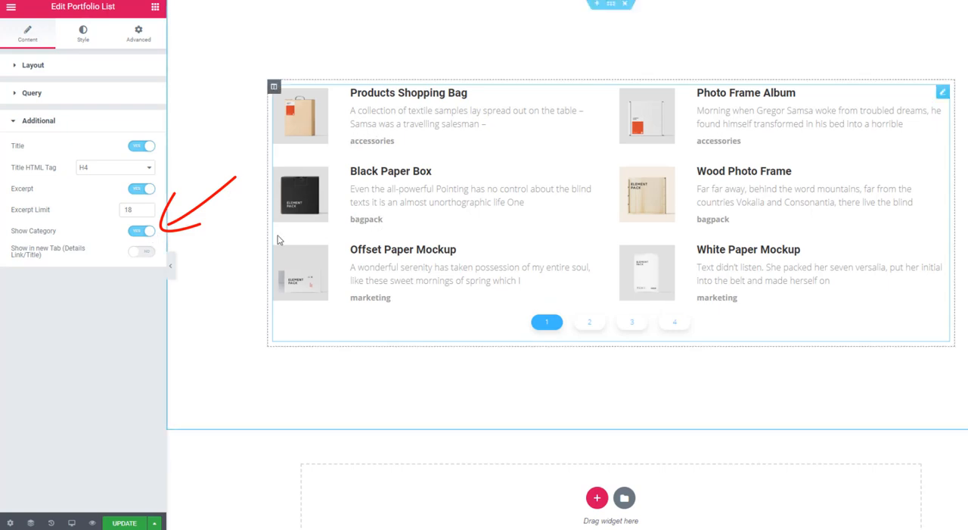
In Style, set Column Gap and Row Gap to 55 and Border Type to Solid.
left_click(85, 44)
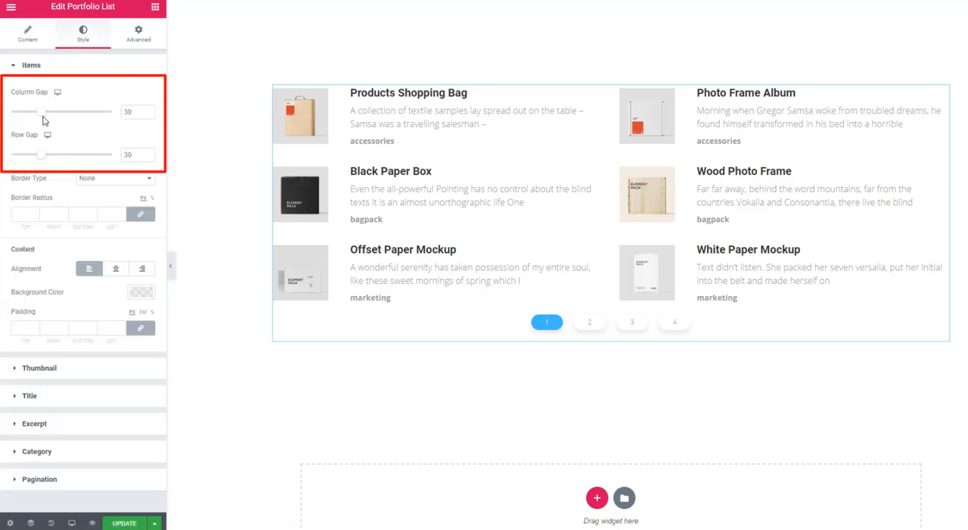
left_click_drag(43, 119, 67, 118)
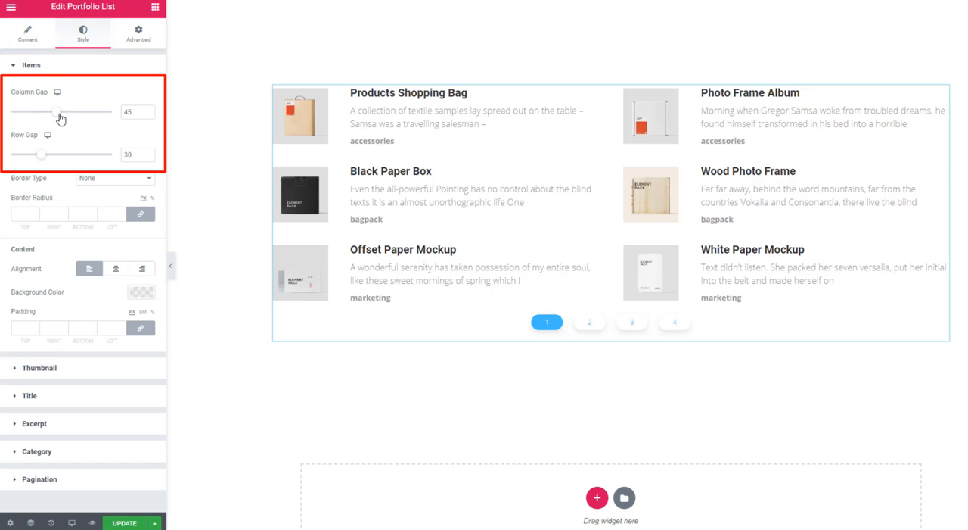
left_click_drag(42, 156, 68, 162)
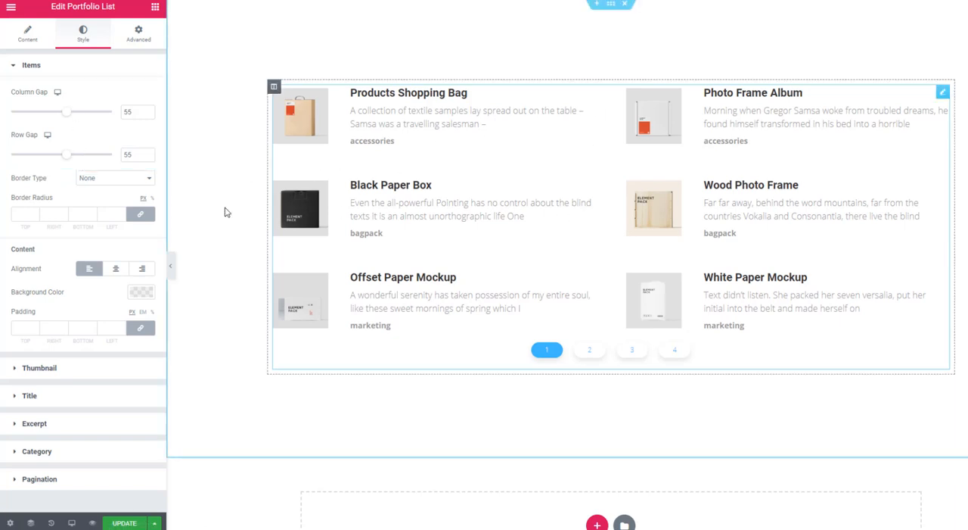
left_click(106, 178)
left_click(106, 198)
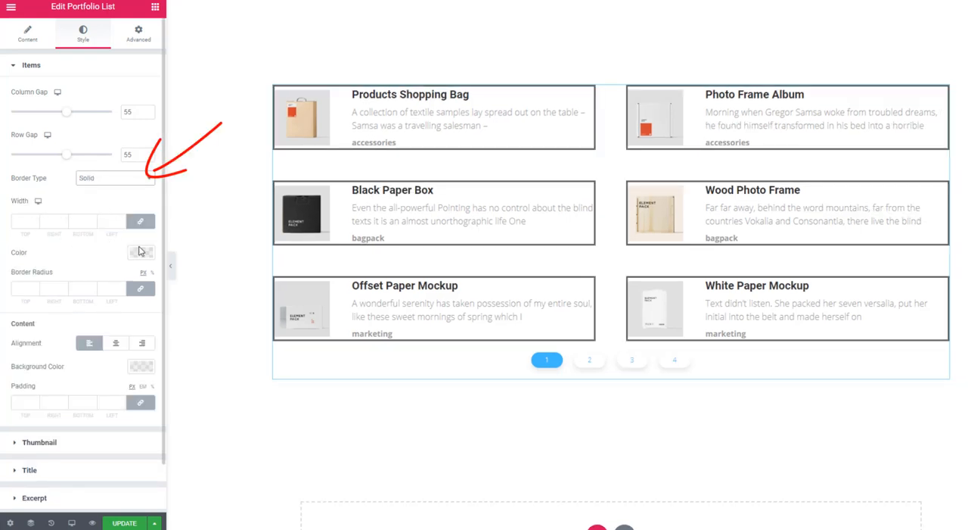
Set Border Type to None and end on Left alignment after trying Center and Right.
left_click(112, 180)
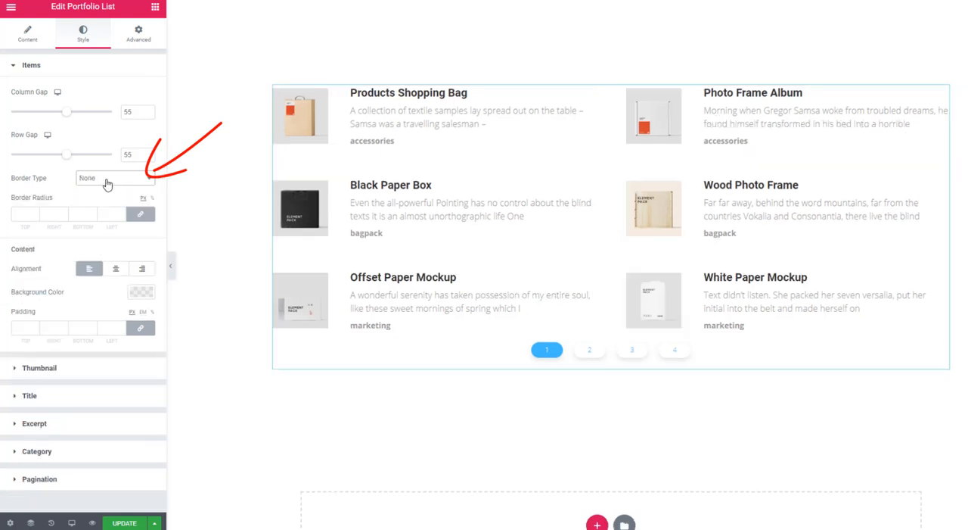
left_click(115, 270)
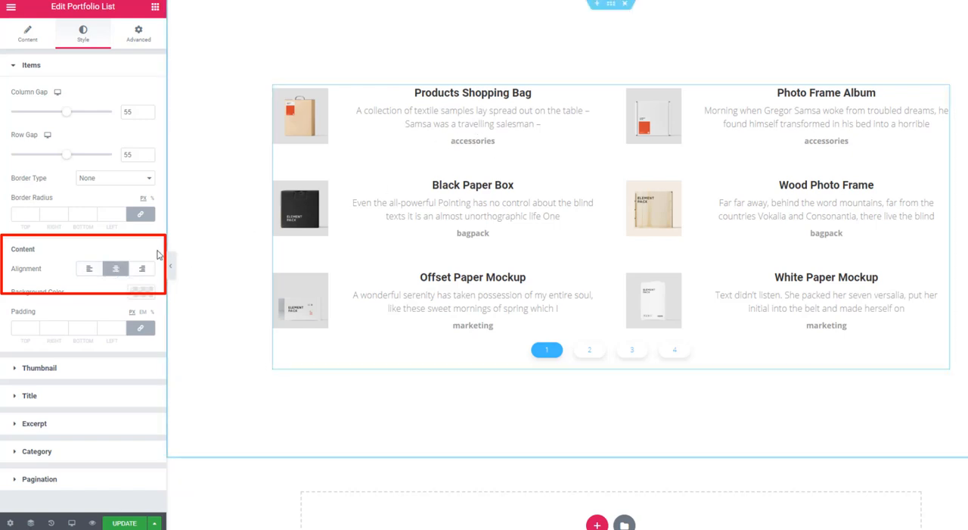
left_click(141, 268)
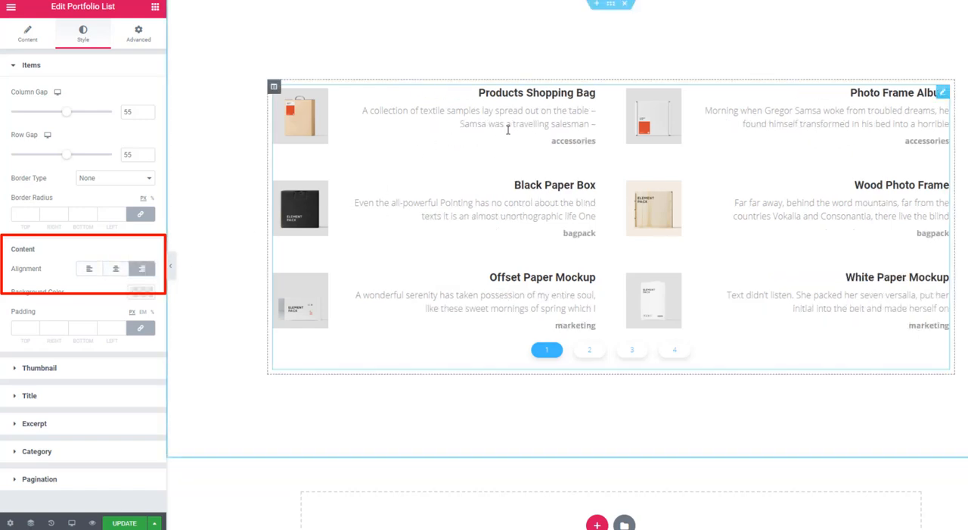
left_click(89, 269)
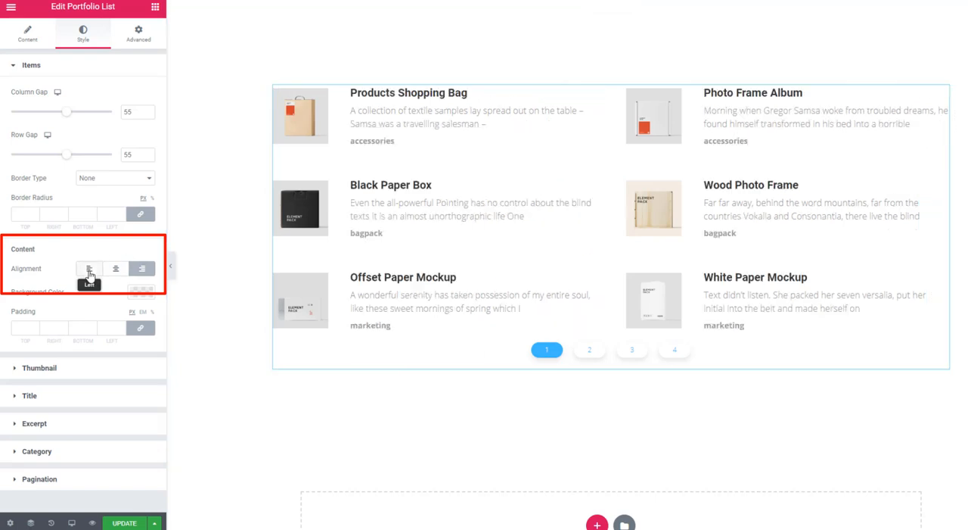
Try a yellow Background Color on the items, then clear it back to transparent.
left_click(137, 293)
left_click(98, 318)
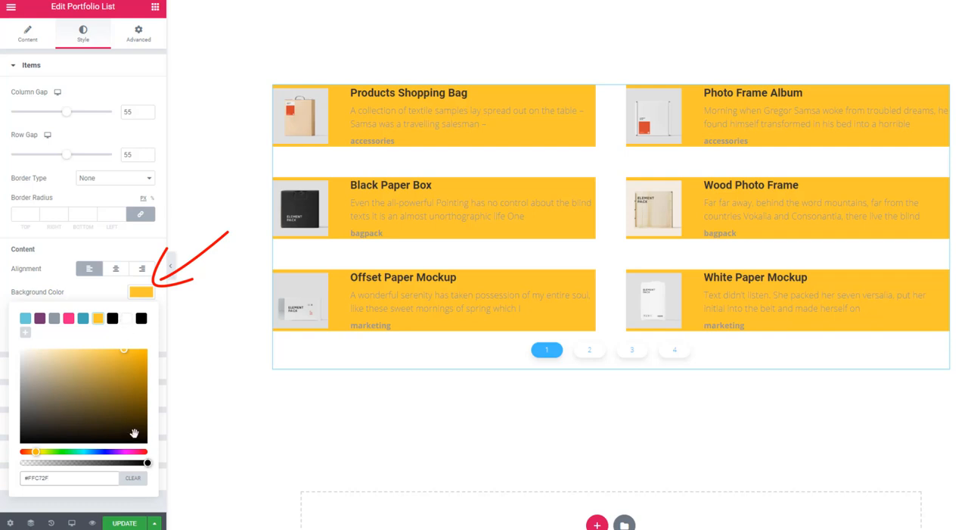
left_click(133, 478)
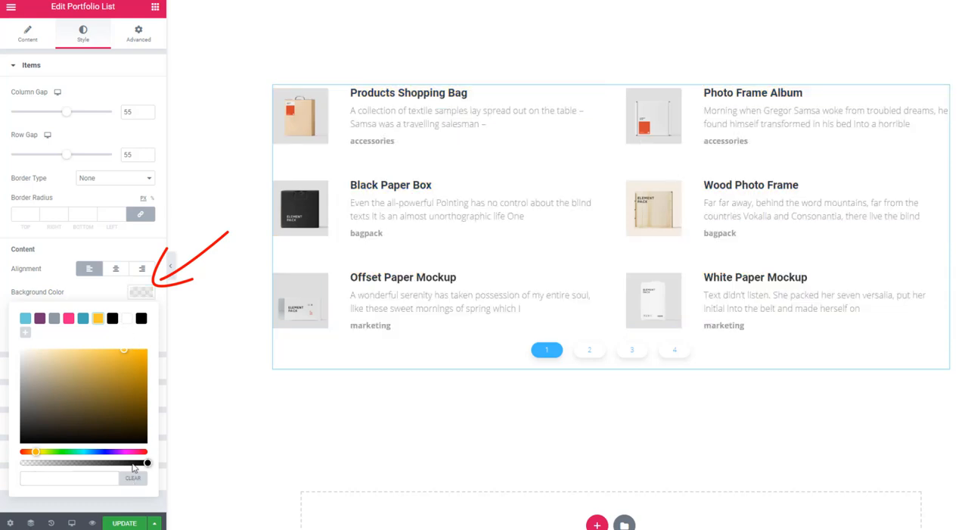
left_click(141, 298)
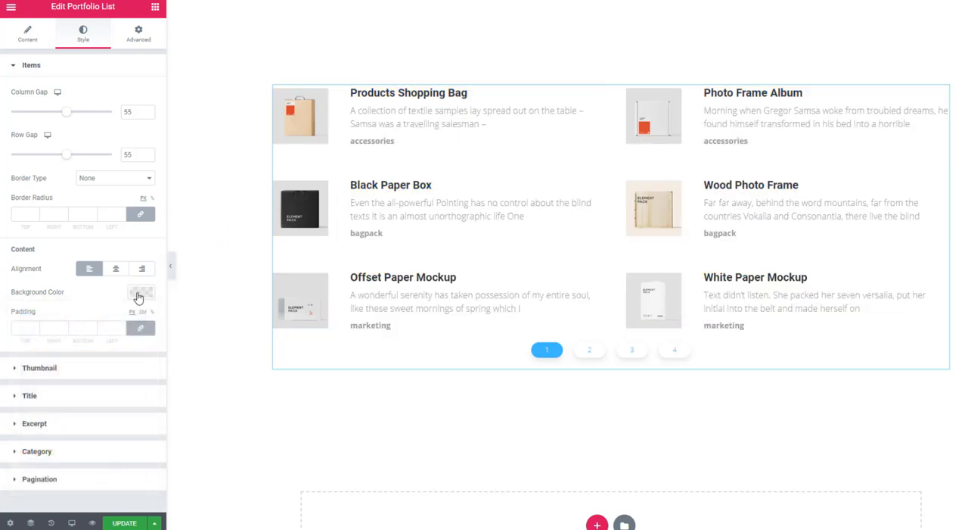
In Thumbnail styling, set the thumbnail Image Size to 100.
left_click(64, 367)
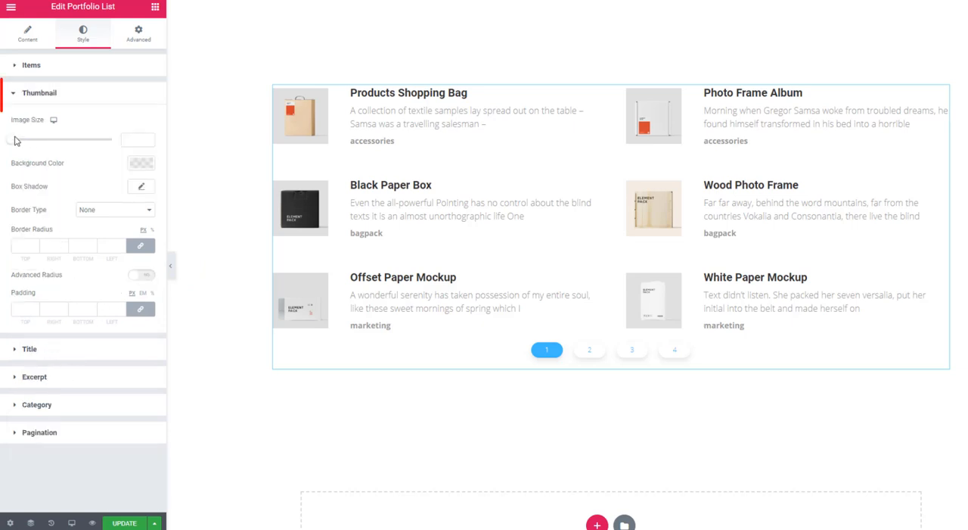
mouse_move(13, 141)
left_mouse_down()
mouse_move(35, 146)
mouse_move(11, 144)
left_mouse_up()
Give thumbnails a Solid yellow border of width 2.
left_click(95, 210)
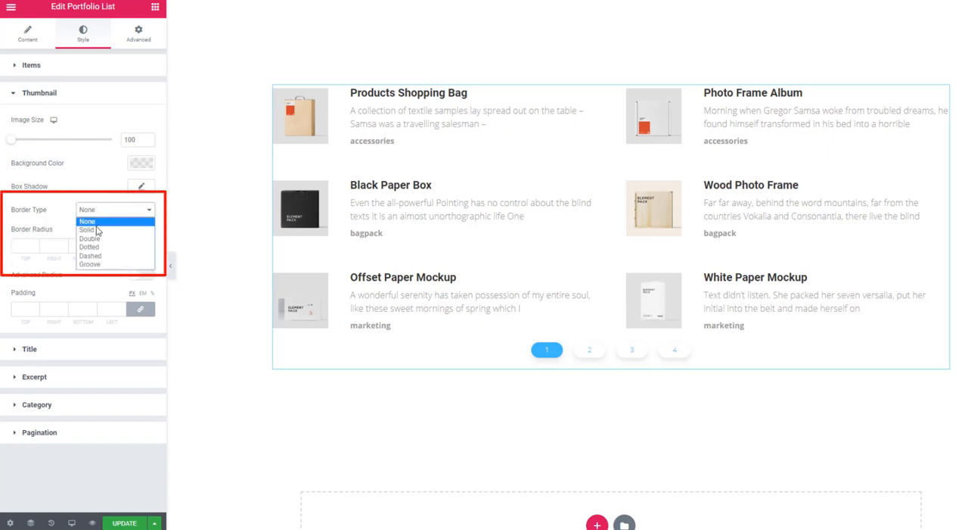
left_click(97, 230)
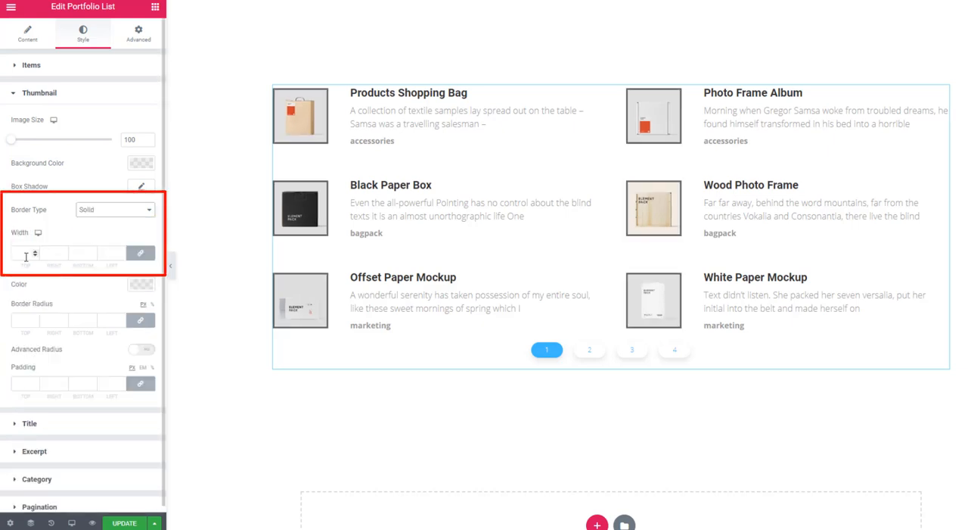
left_click(25, 255)
type("2")
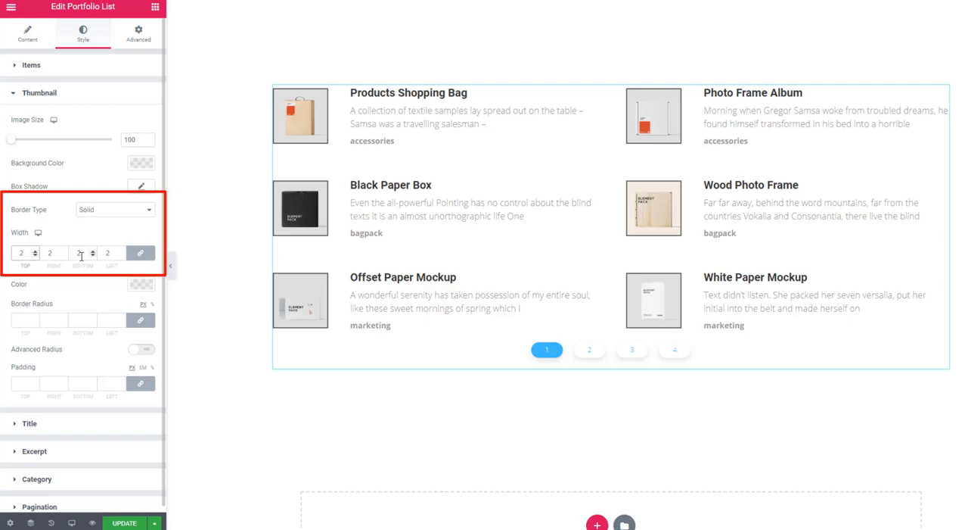
left_click(136, 283)
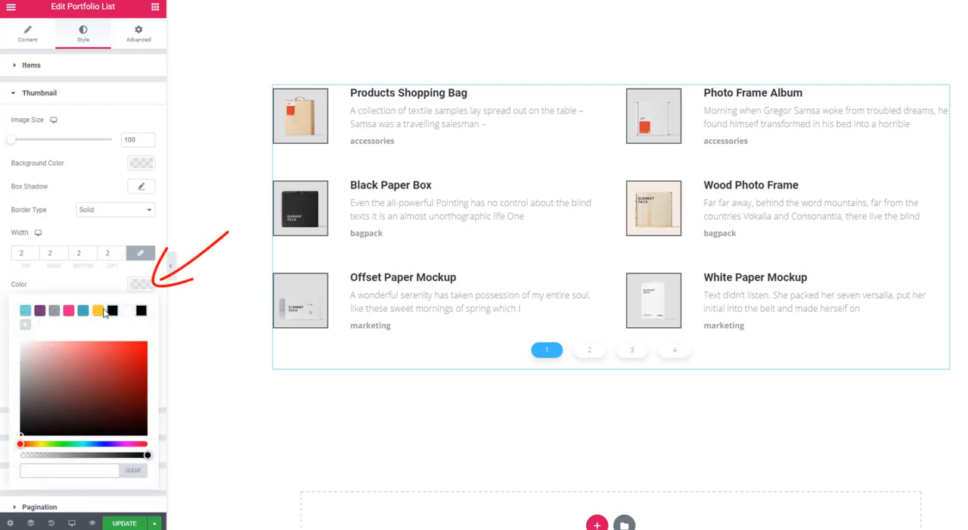
left_click(97, 311)
left_click(97, 290)
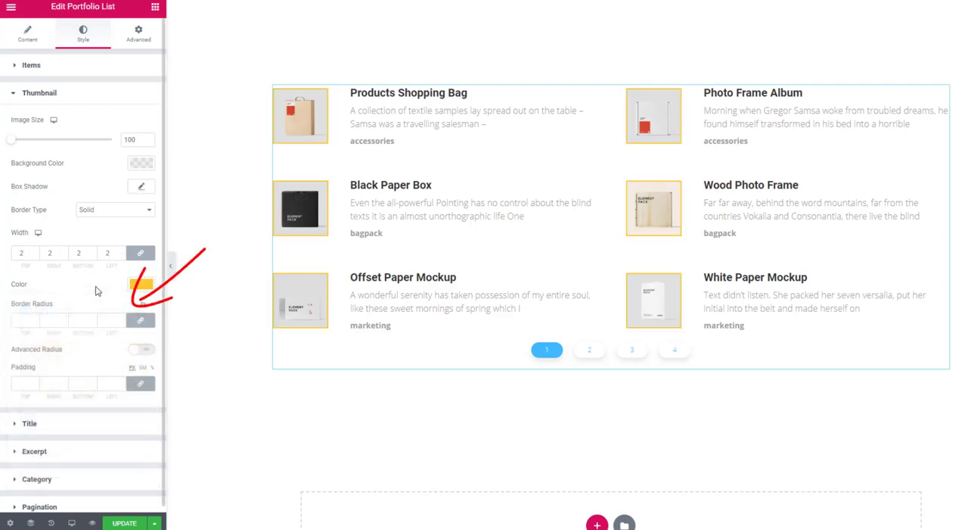
Set thumbnail Border Radius to 10, trying Advanced Radius then turning it off.
left_click(23, 323)
type("10")
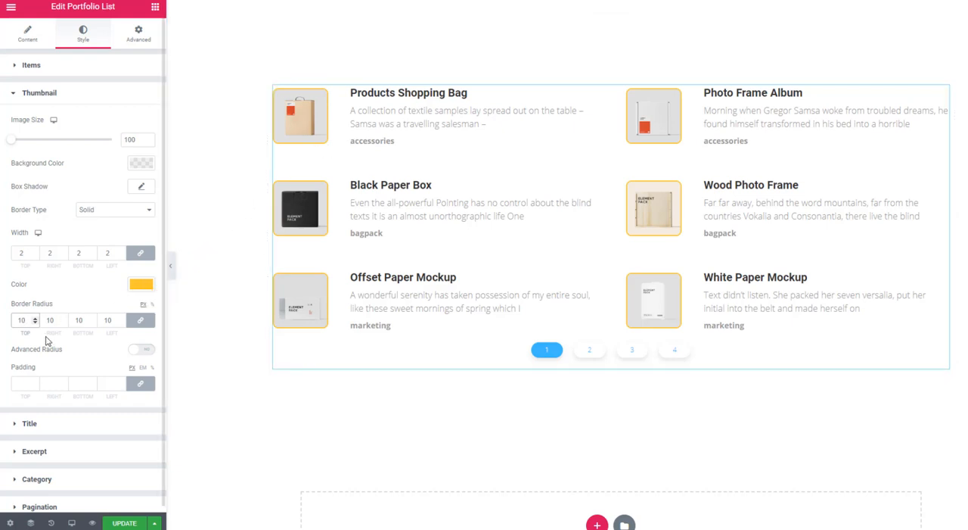
left_click(146, 351)
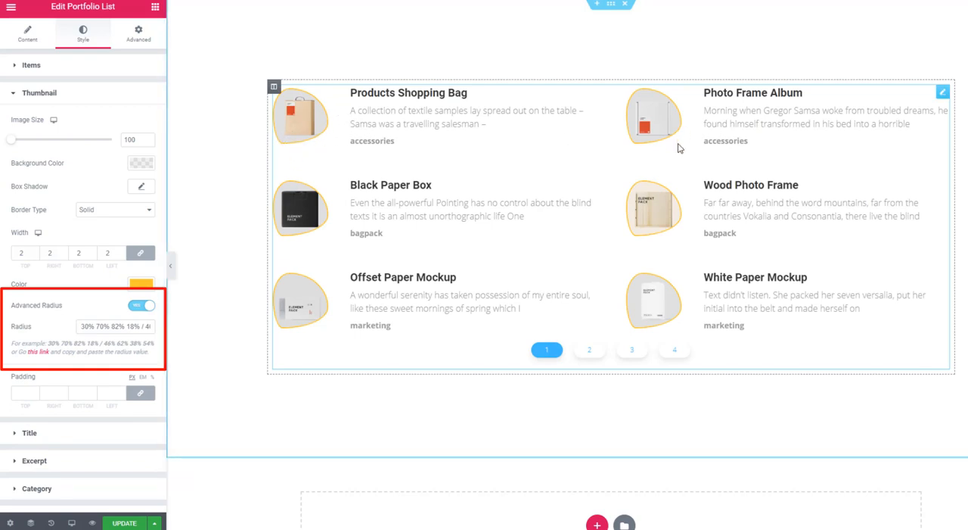
left_click(141, 306)
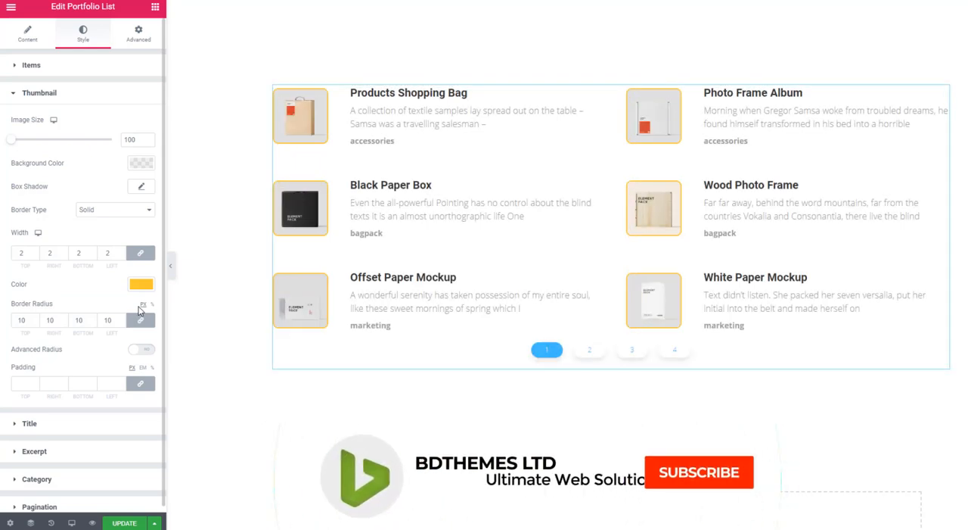
scroll(121, 316, "down", 1)
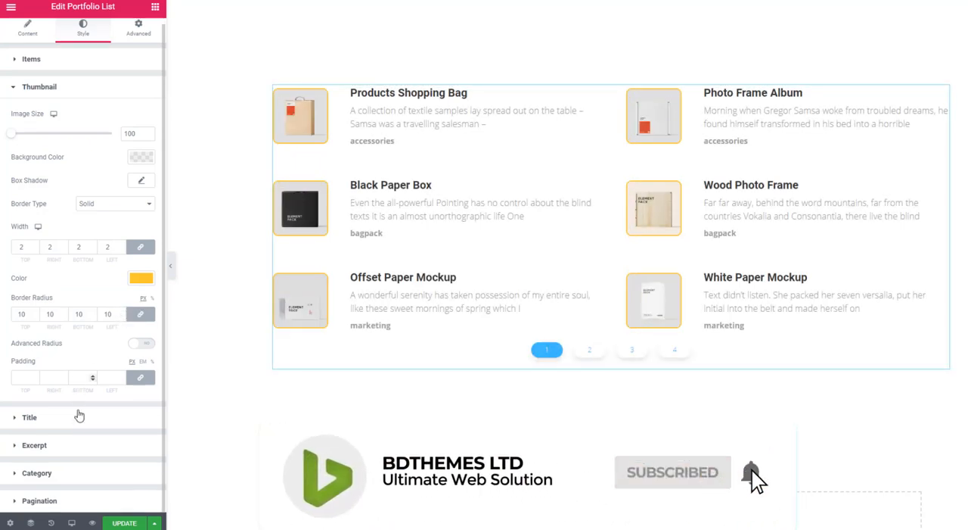
Set the title colour to deeper orange #CE9600 and title Spacing to about 14.
left_click(78, 422)
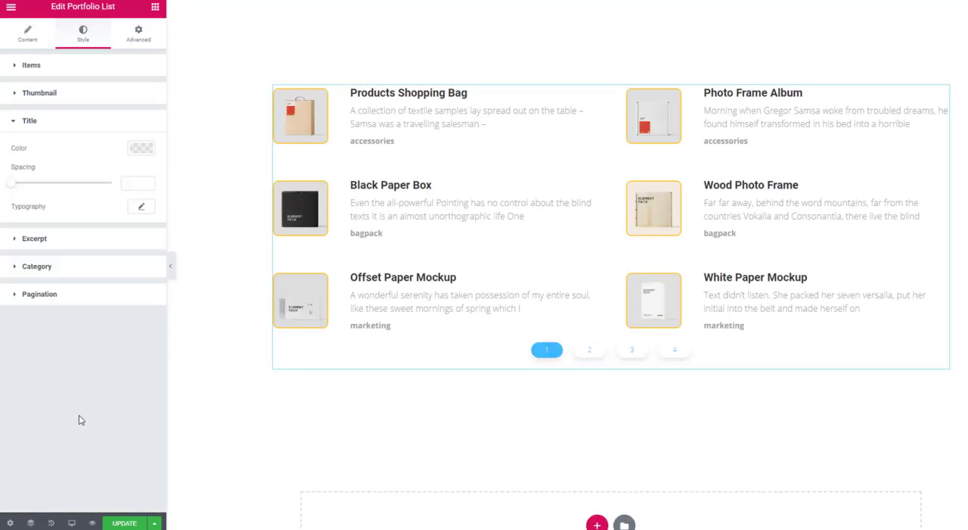
left_click(139, 151)
left_click(98, 174)
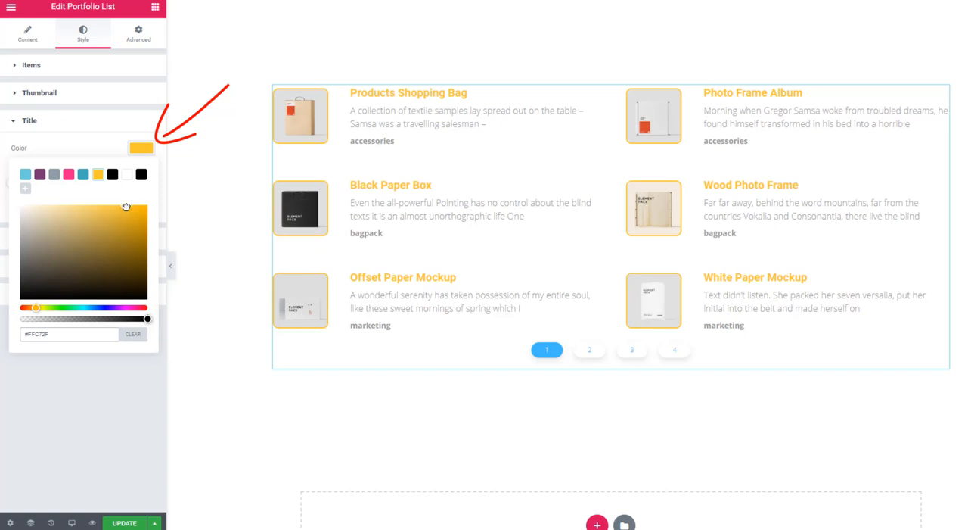
left_click_drag(126, 208, 149, 227)
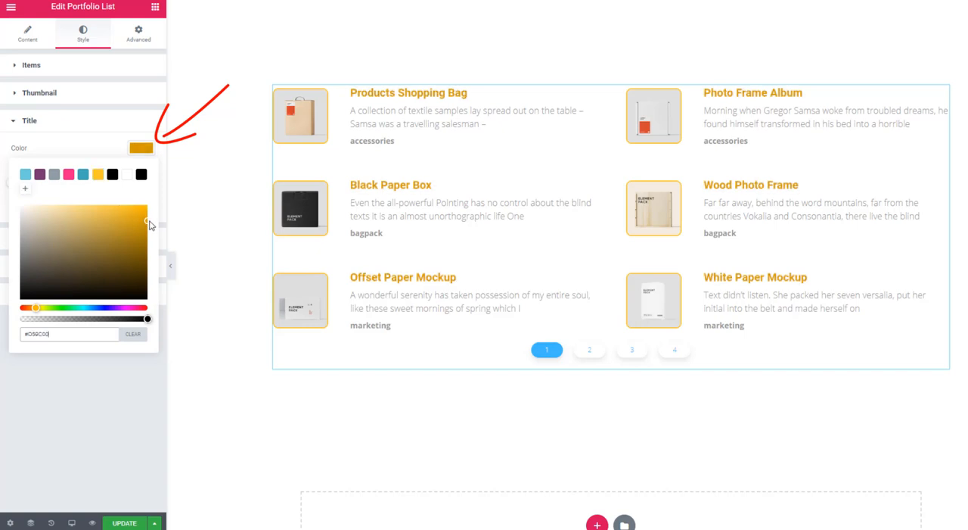
left_click(140, 151)
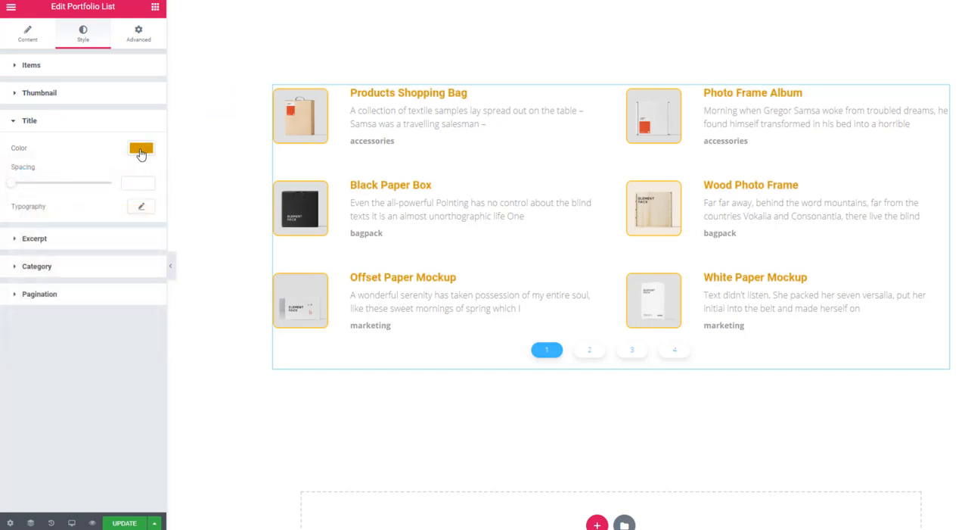
left_click_drag(11, 185, 40, 191)
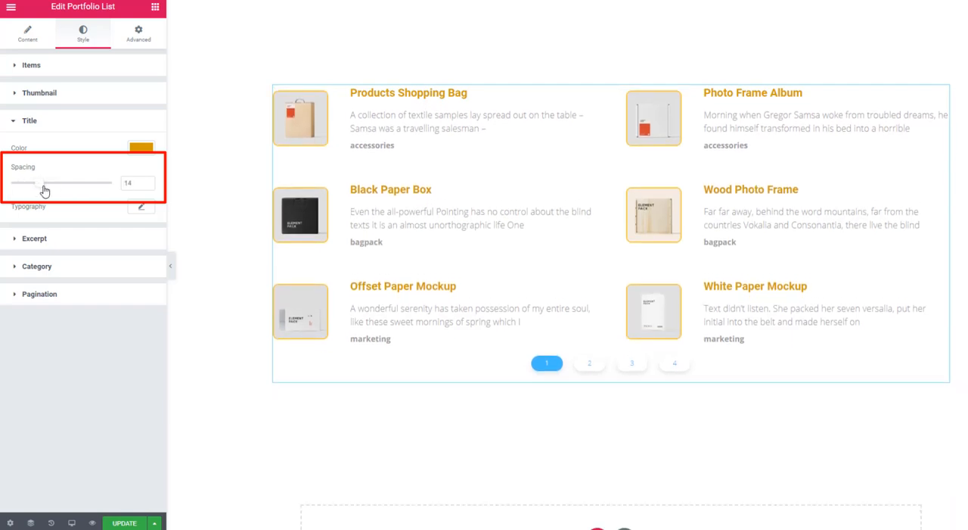
Try teal and pink excerpt colours, then clear back to the default grey.
left_click(34, 239)
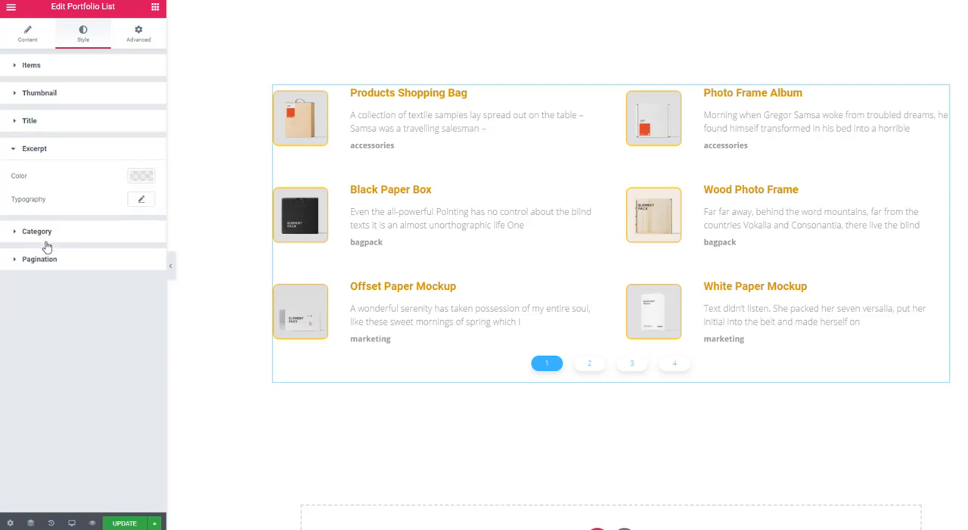
left_click(139, 178)
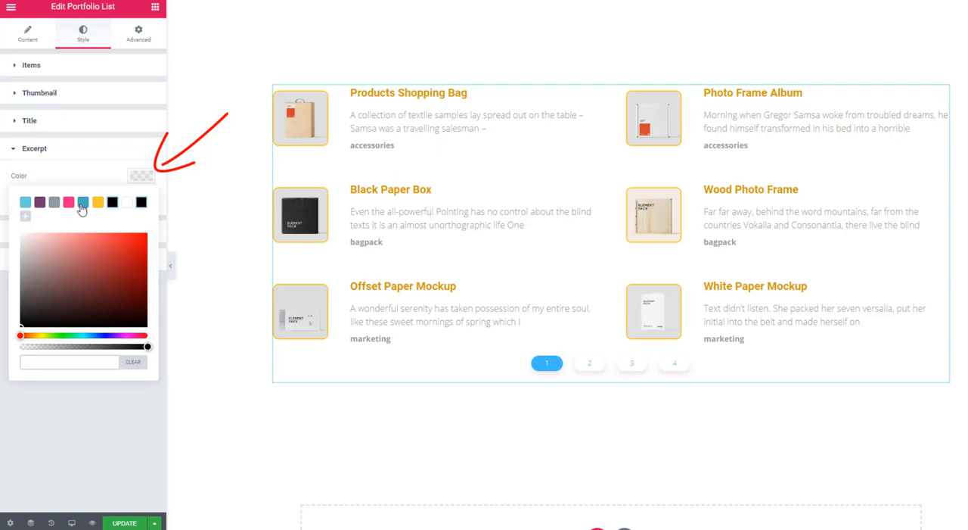
left_click(83, 202)
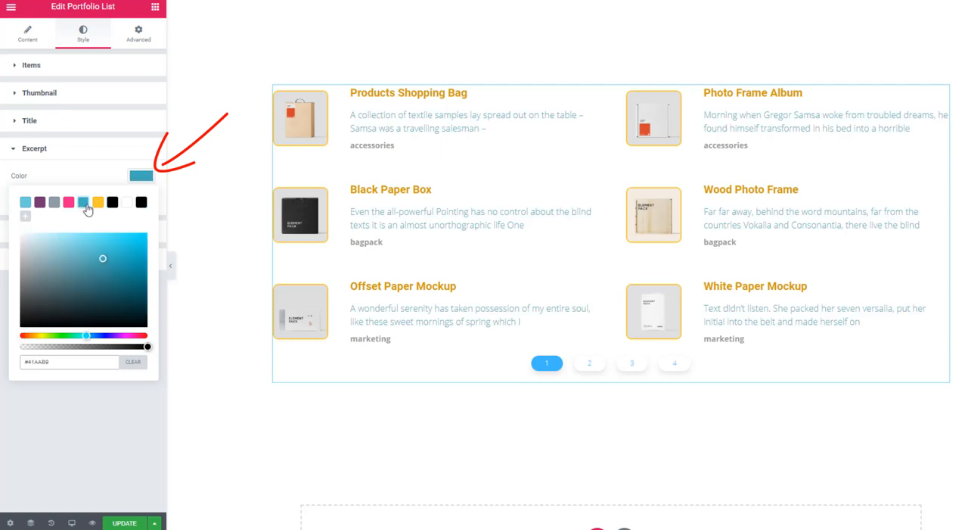
left_click(68, 202)
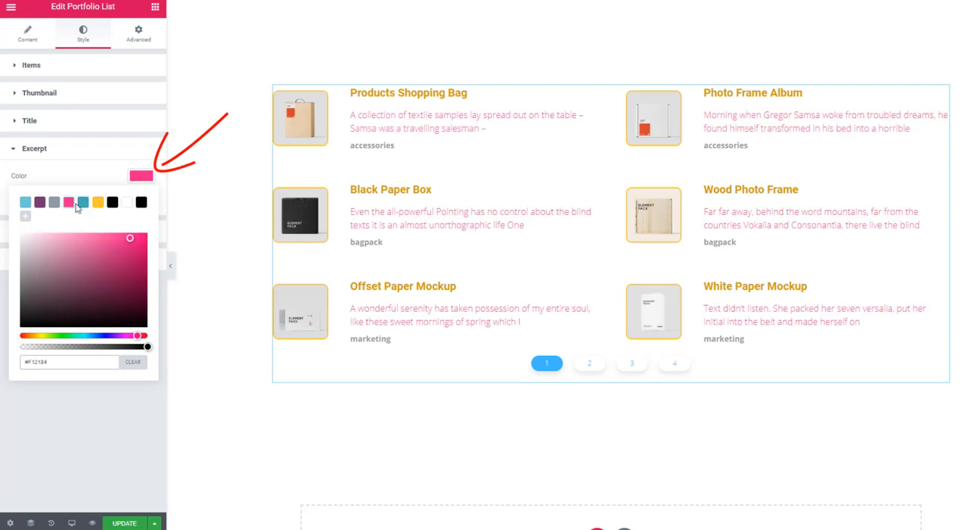
left_click(138, 362)
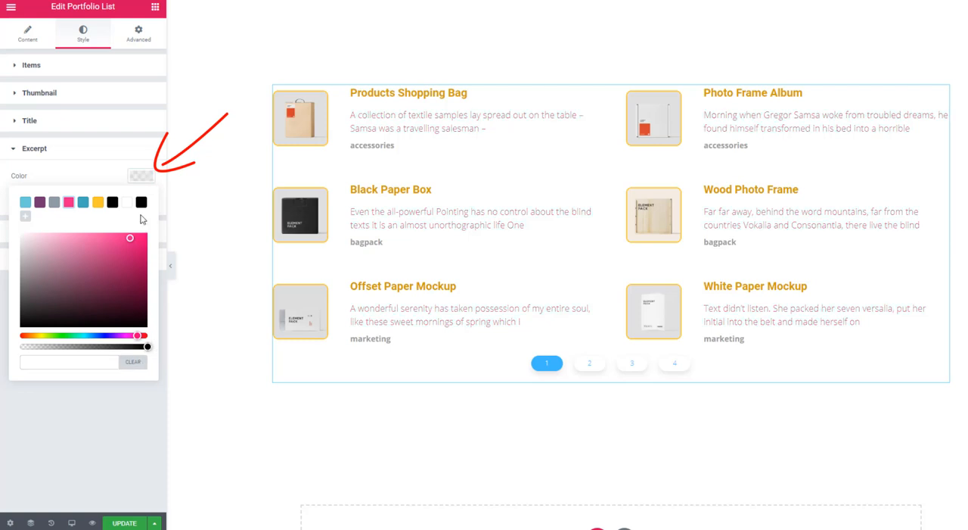
left_click(137, 184)
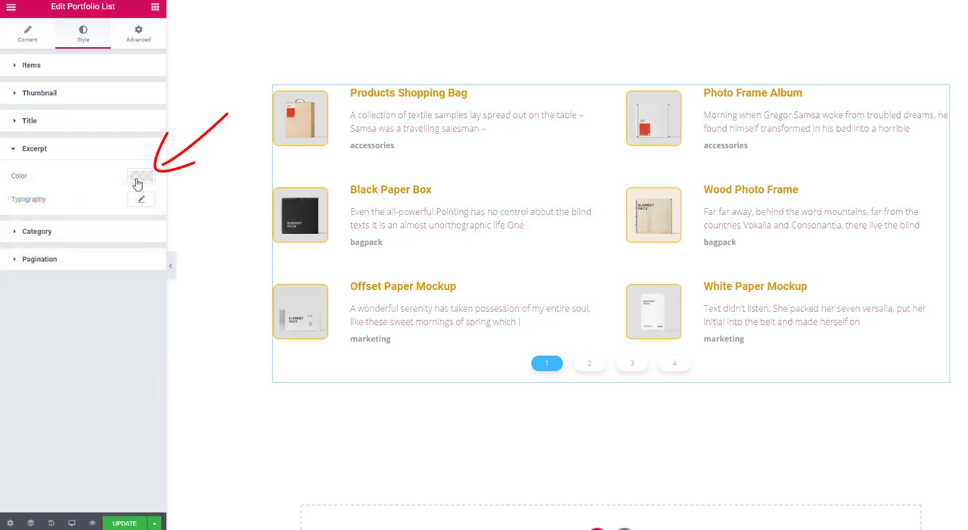
In Pagination Normal state, set Background Type Classic with the yellow preset colour.
left_click(70, 261)
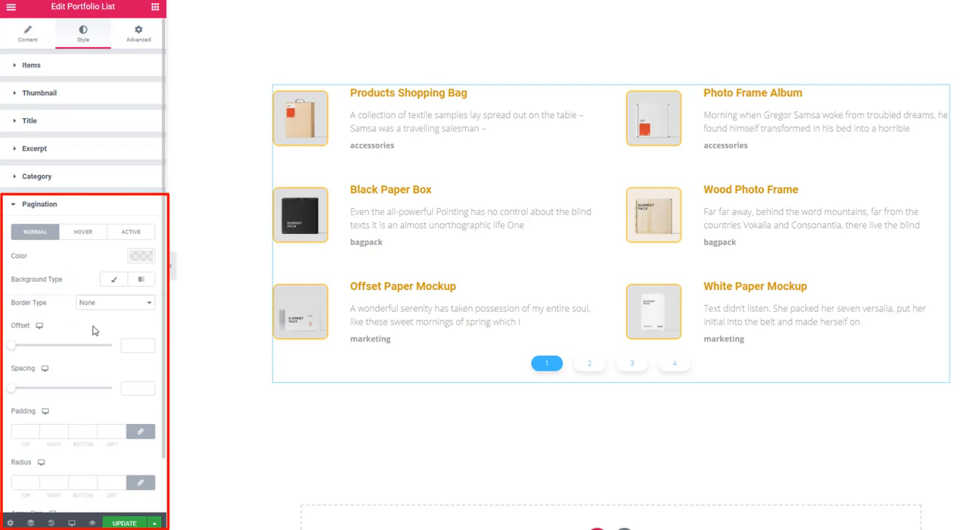
left_click(113, 279)
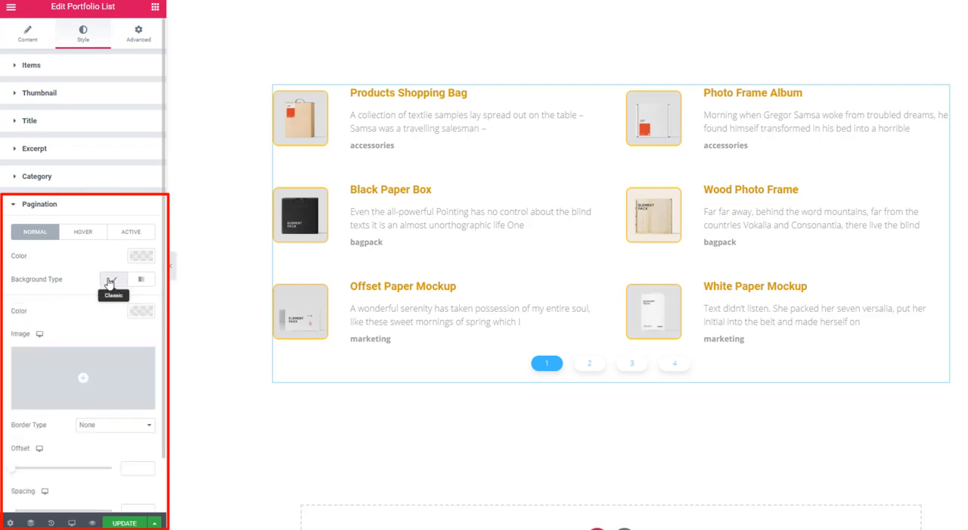
left_click(137, 310)
left_click(97, 336)
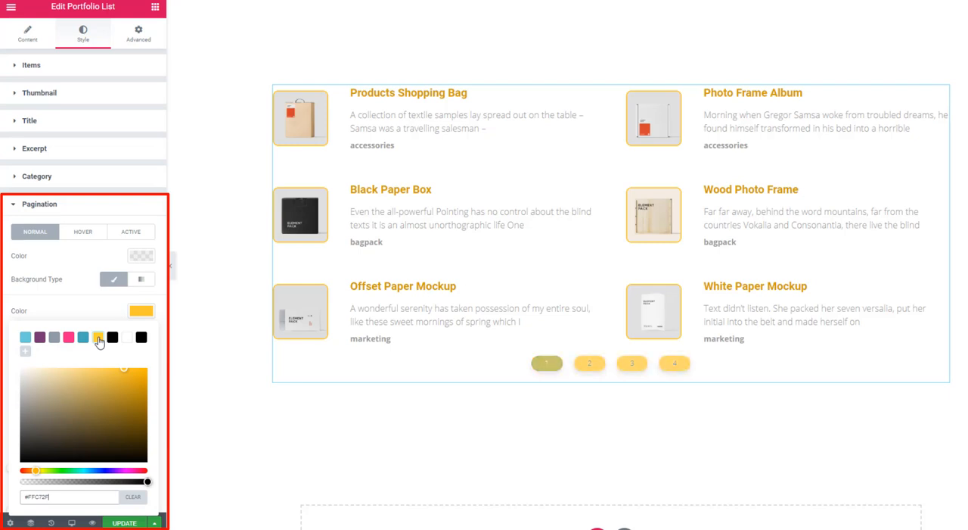
left_click(138, 315)
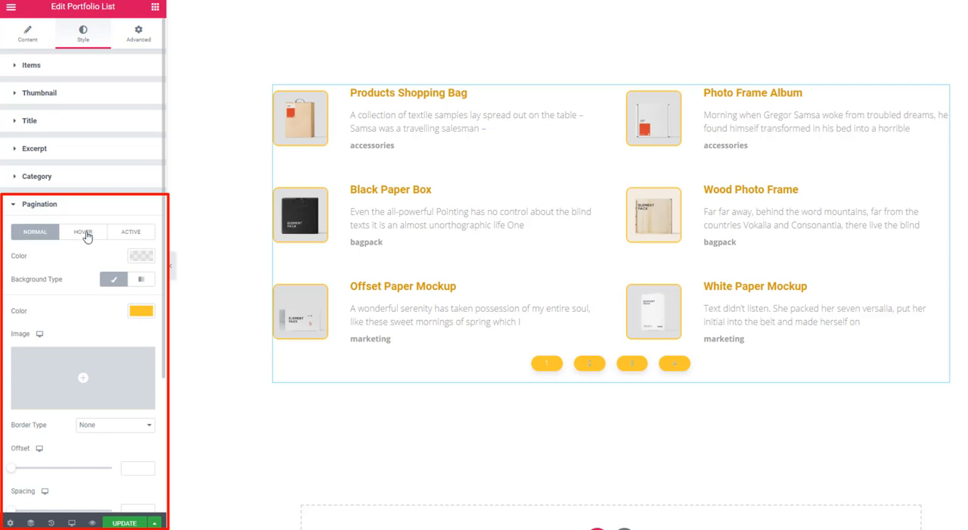
Give the pagination hover state a Classic black background colour.
left_click(87, 235)
left_click(114, 304)
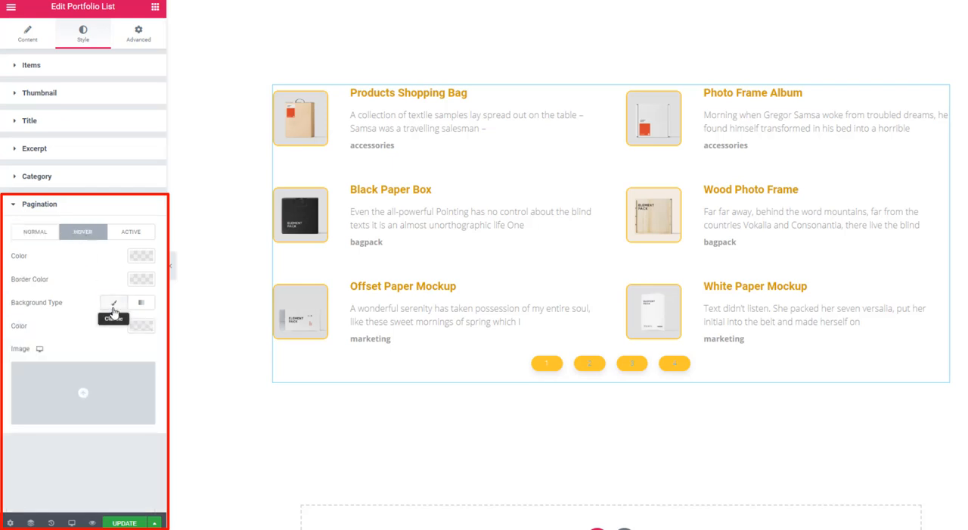
left_click(141, 326)
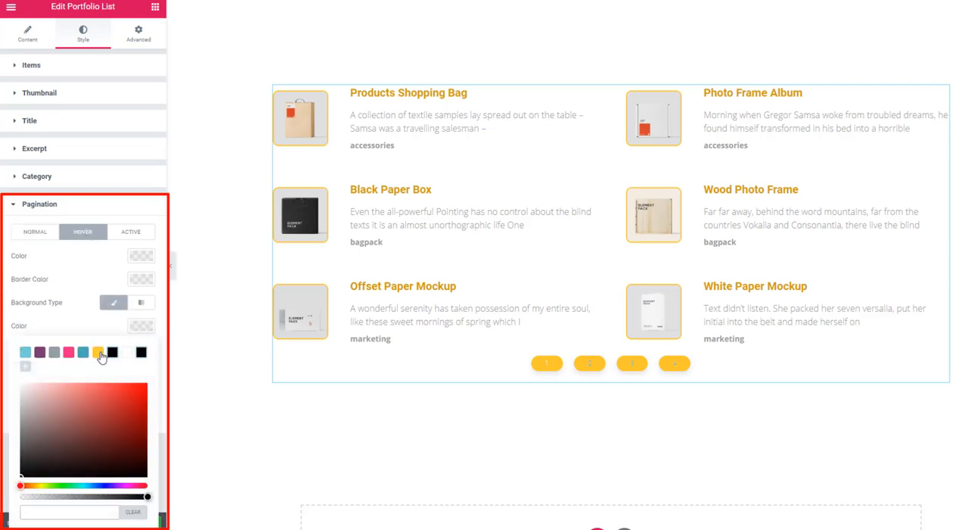
left_click(98, 352)
left_click(112, 352)
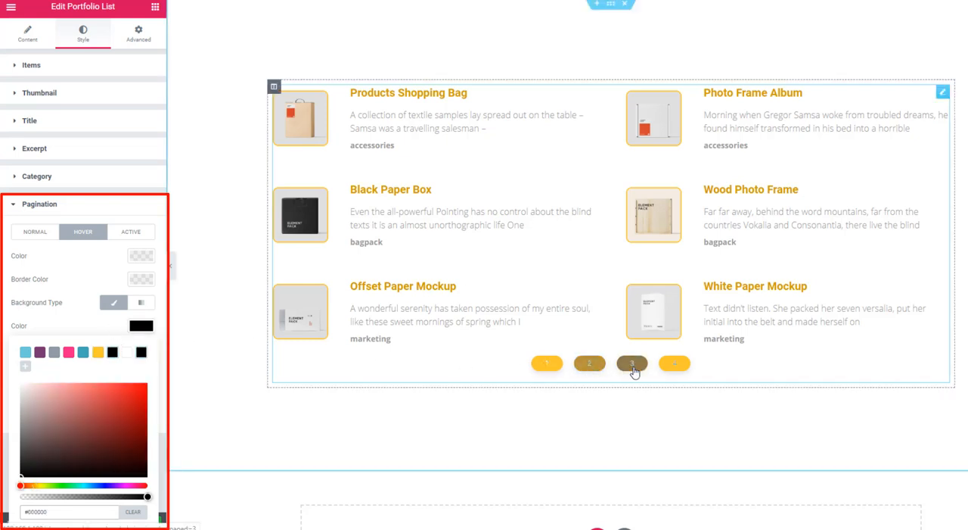
left_click(85, 332)
Give the active pagination state a Classic yellow background with lowered opacity.
left_click(124, 236)
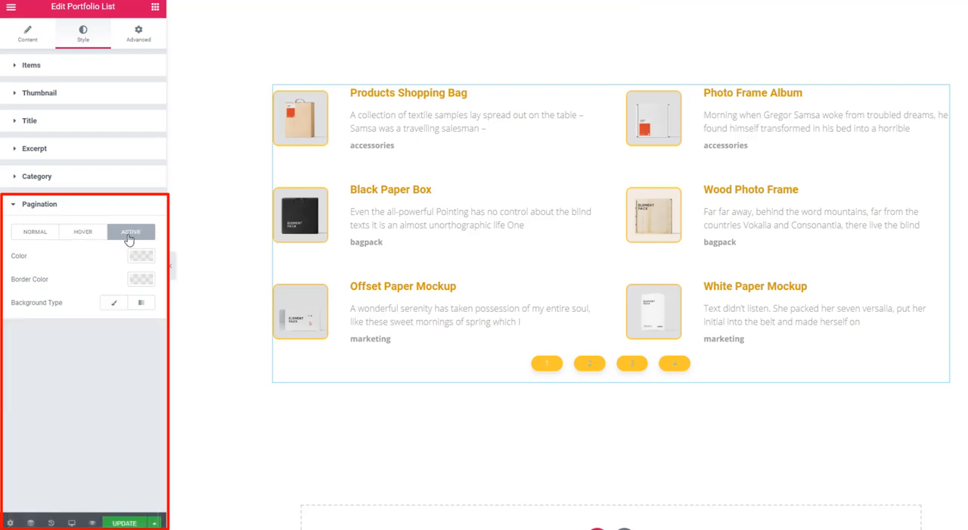
left_click(121, 305)
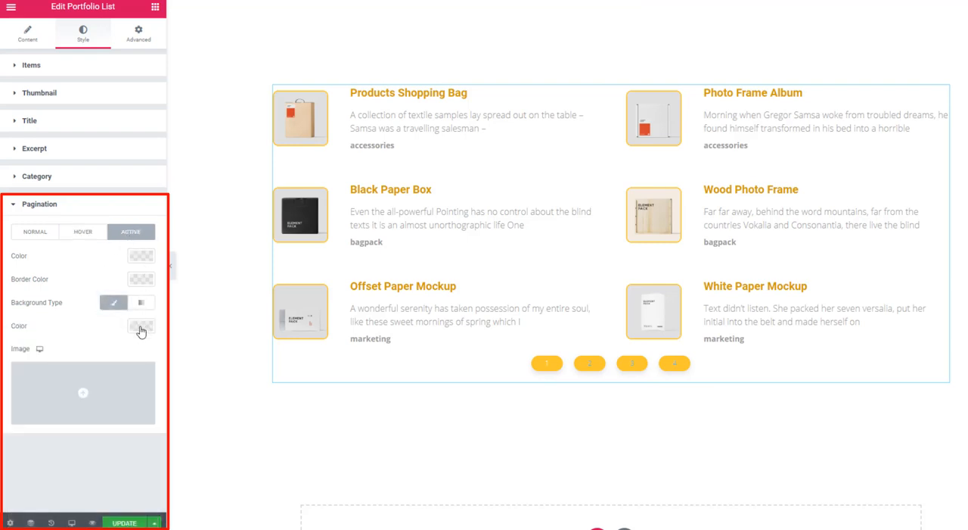
left_click(141, 326)
left_click(98, 352)
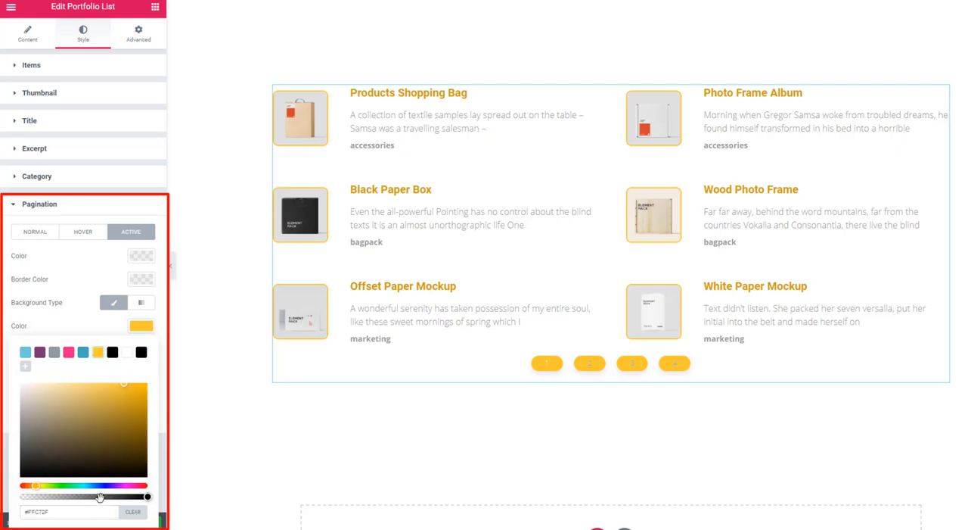
left_click_drag(100, 497, 118, 497)
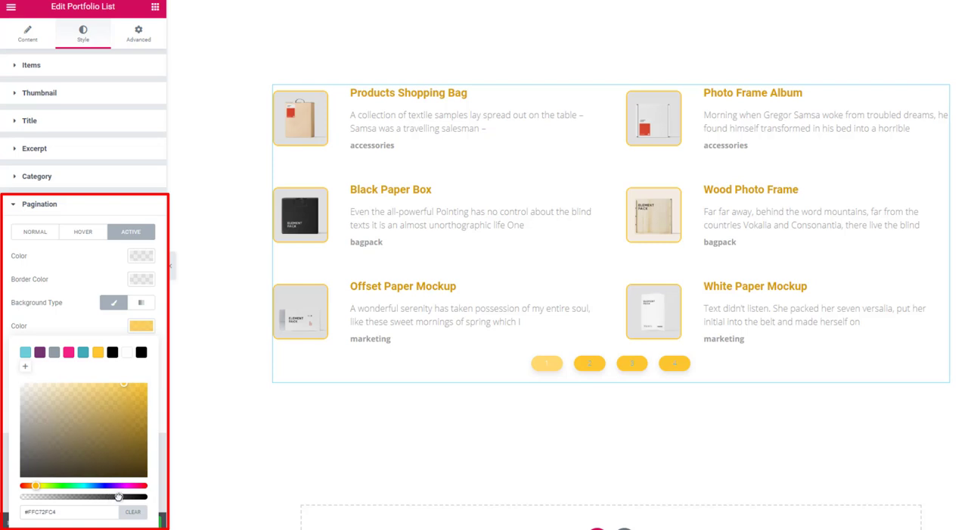
left_click(89, 338)
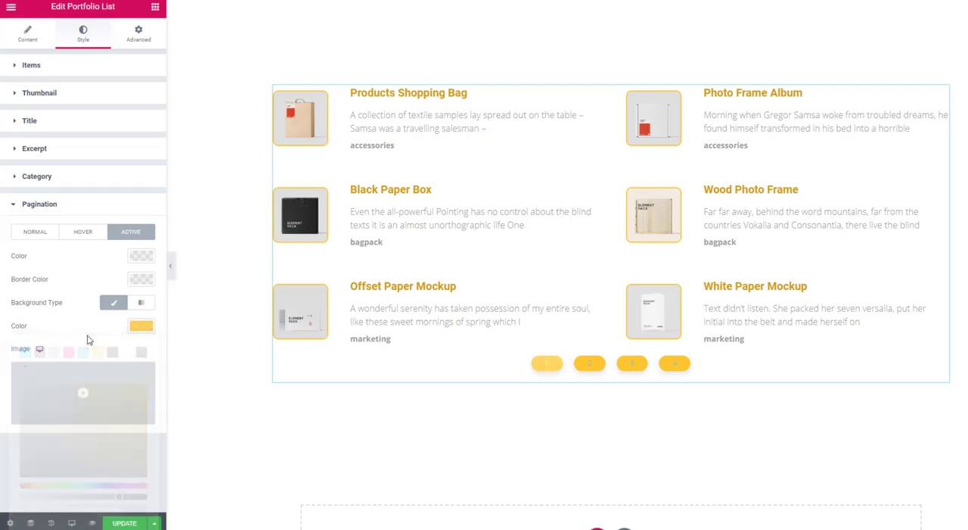
Set the active pagination number text colour to black.
left_click(140, 256)
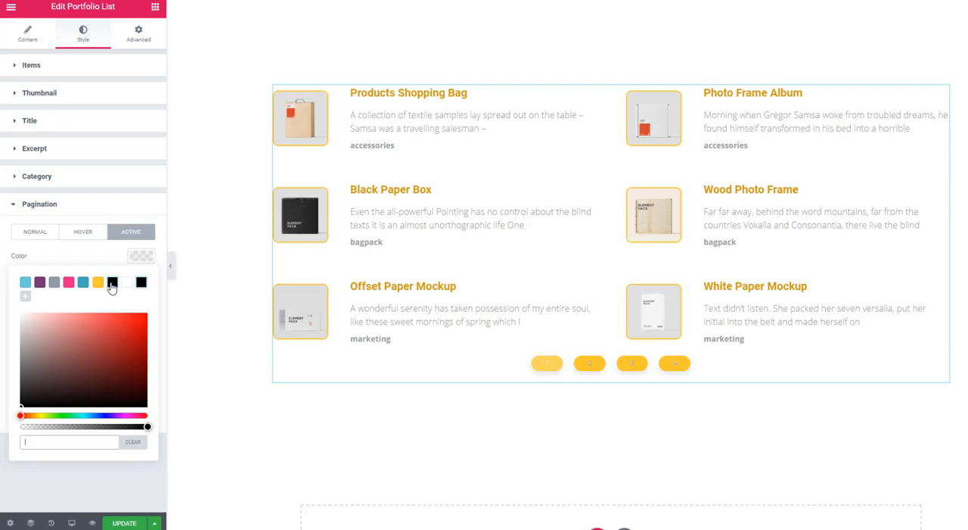
left_click(111, 282)
left_click(97, 283)
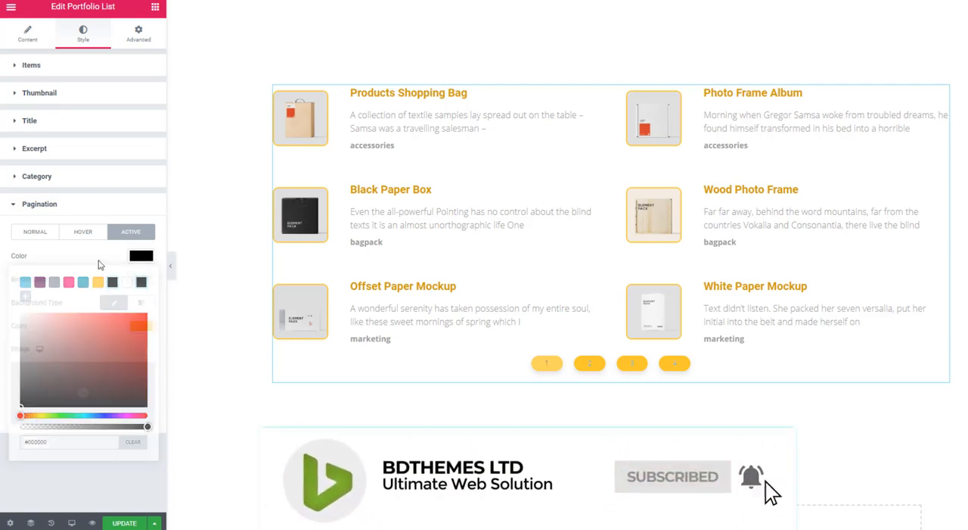
left_click(102, 267)
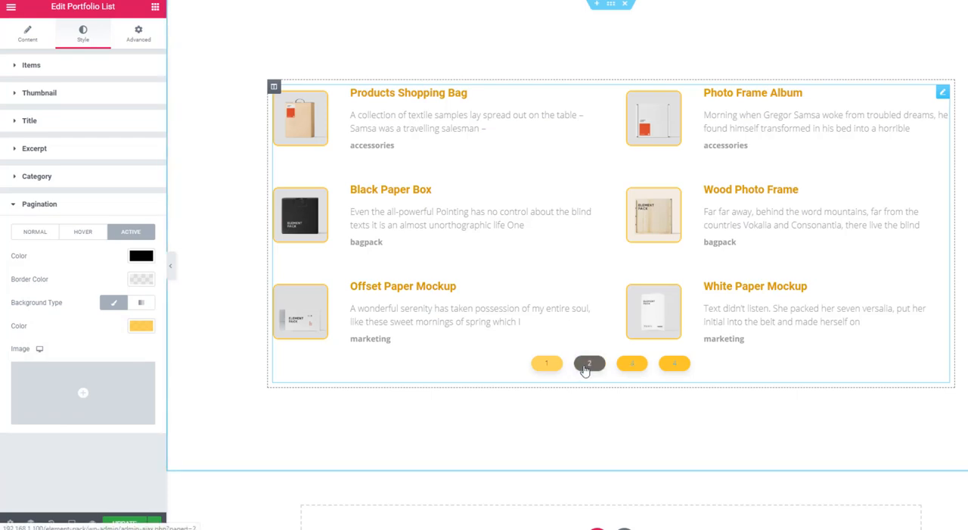